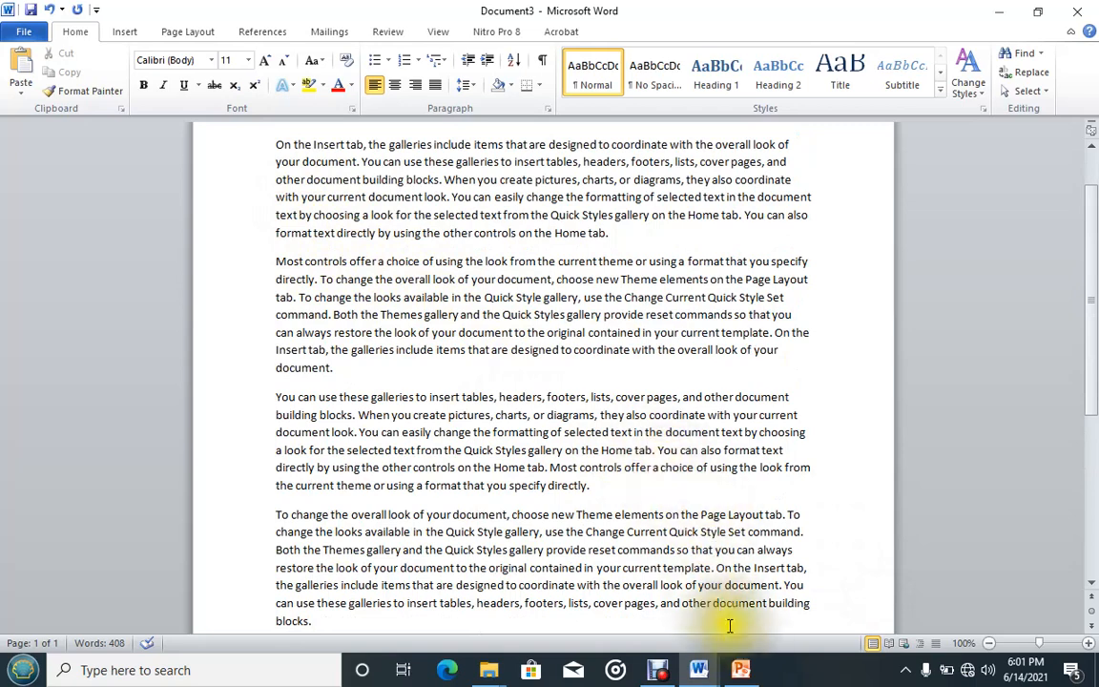
Check the lesson outline in the PowerPoint slide show and return to the start of the Word document.
click(742, 670)
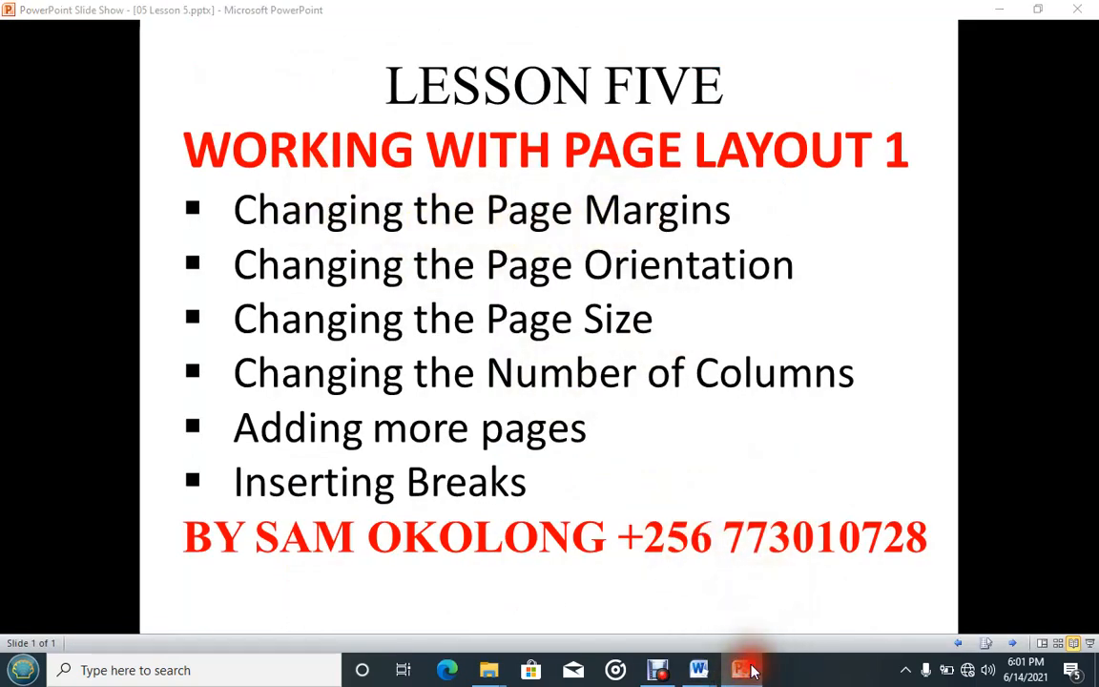
click(700, 670)
scroll(518, 338, up, 1)
scroll(519, 339, up, 1)
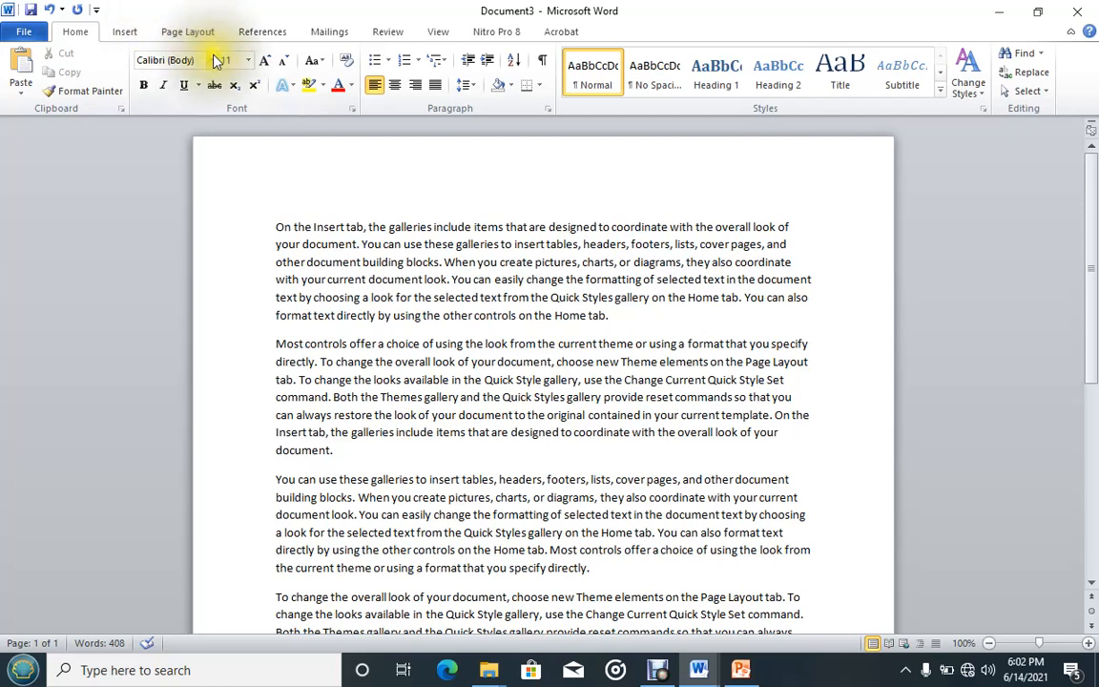
Open the custom page margin settings and set the top margin to 2".
click(185, 30)
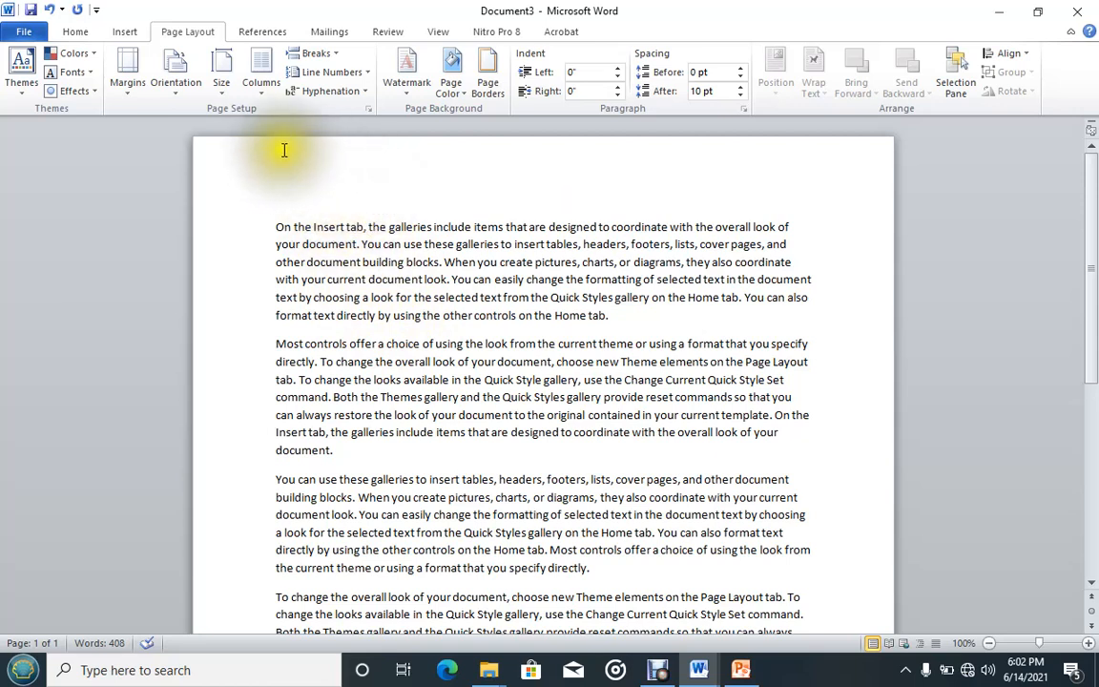
click(132, 92)
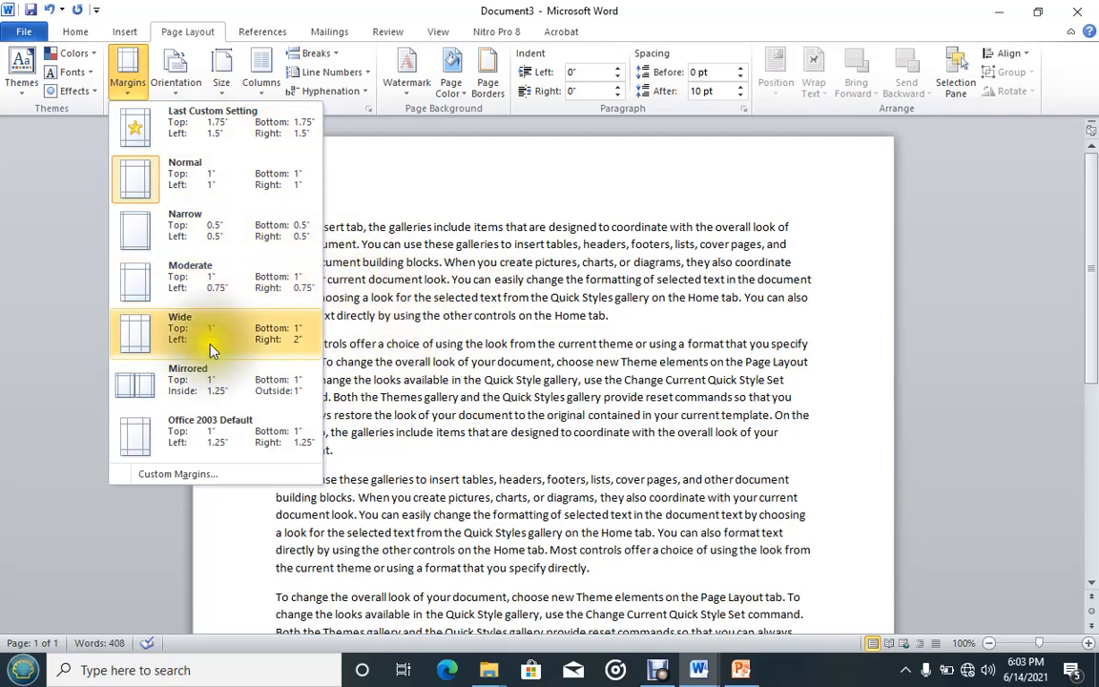
click(168, 474)
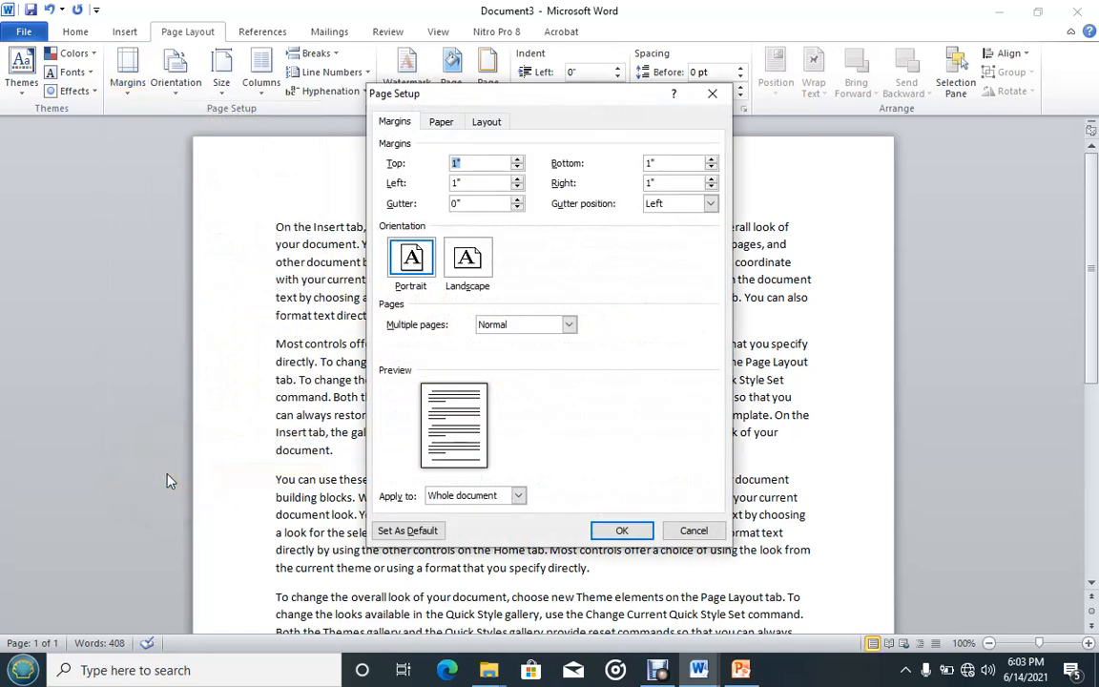
click(517, 163)
click(518, 163)
click(518, 164)
click(518, 163)
click(517, 163)
click(517, 164)
click(516, 163)
click(516, 163)
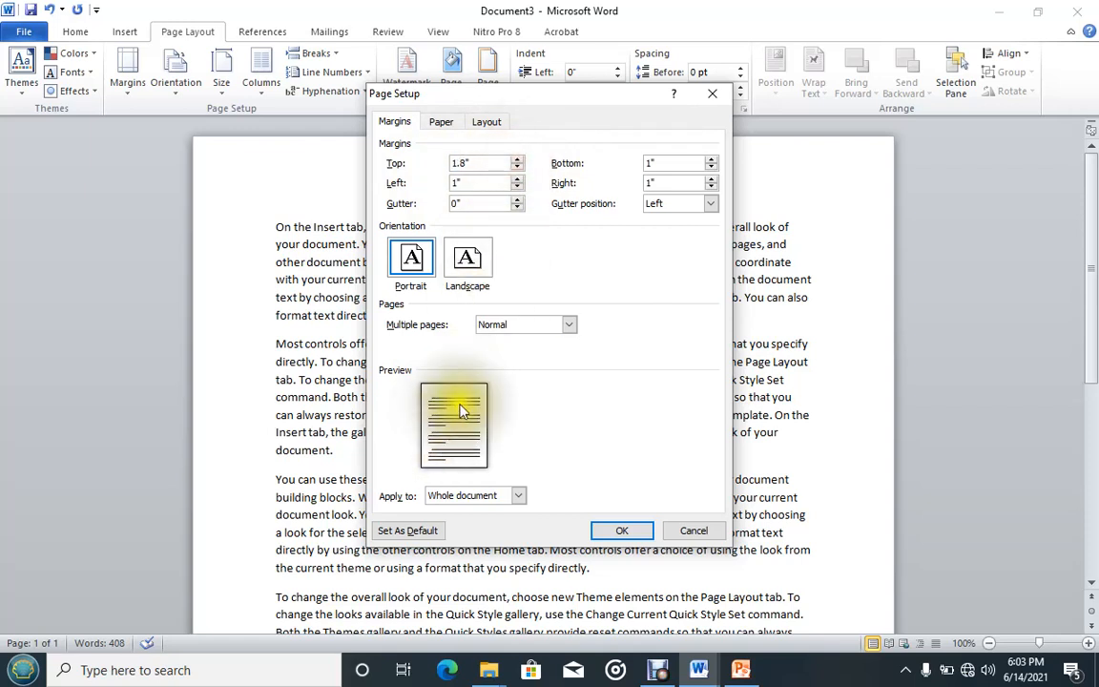
click(518, 164)
click(519, 164)
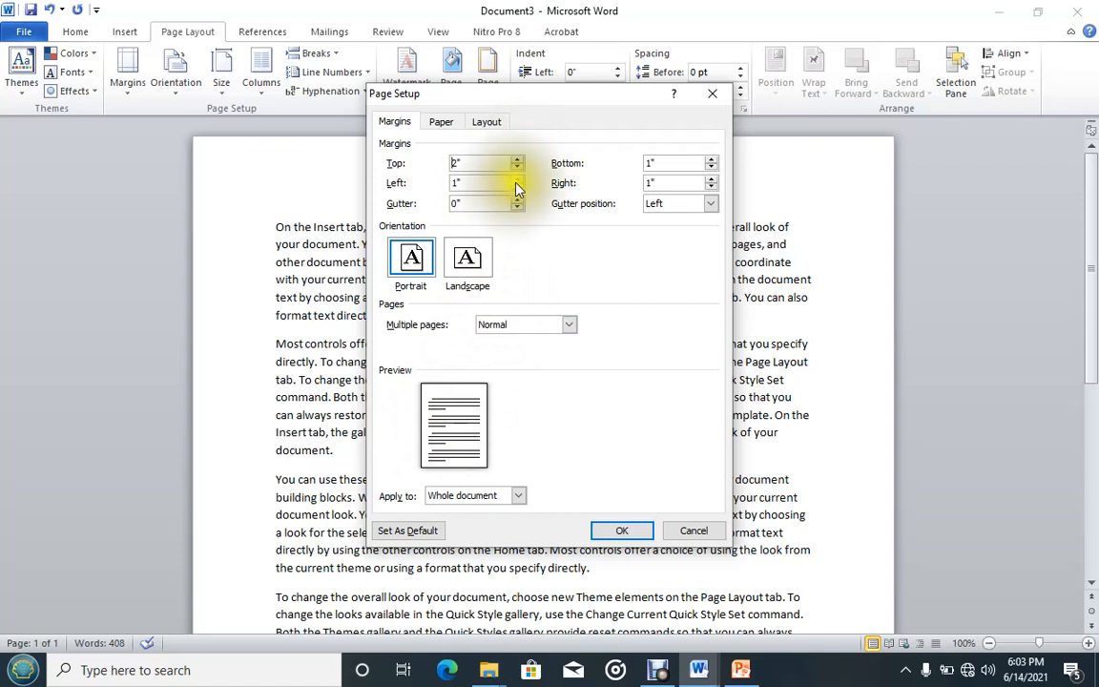
Set the left page margin to 2".
click(517, 178)
click(517, 179)
click(518, 179)
click(517, 179)
click(518, 178)
click(517, 178)
click(517, 178)
click(517, 179)
click(518, 179)
click(517, 179)
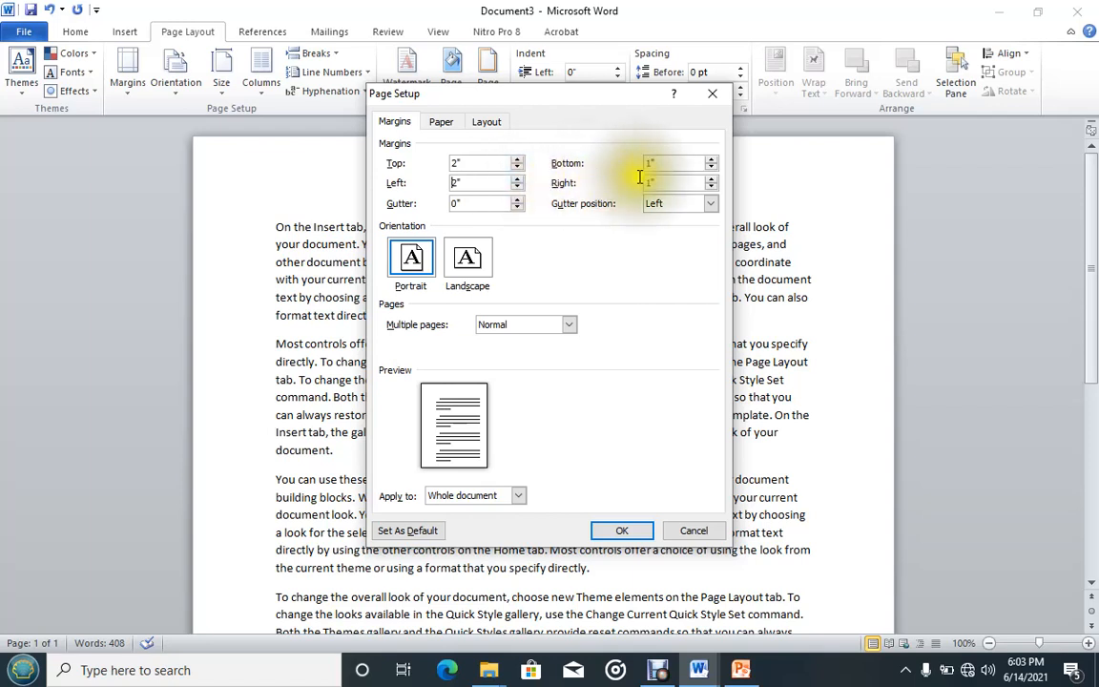
Set the bottom page margin to 2".
click(711, 161)
click(711, 160)
click(711, 160)
click(711, 160)
click(711, 161)
click(711, 161)
click(711, 161)
click(712, 160)
click(712, 160)
click(712, 160)
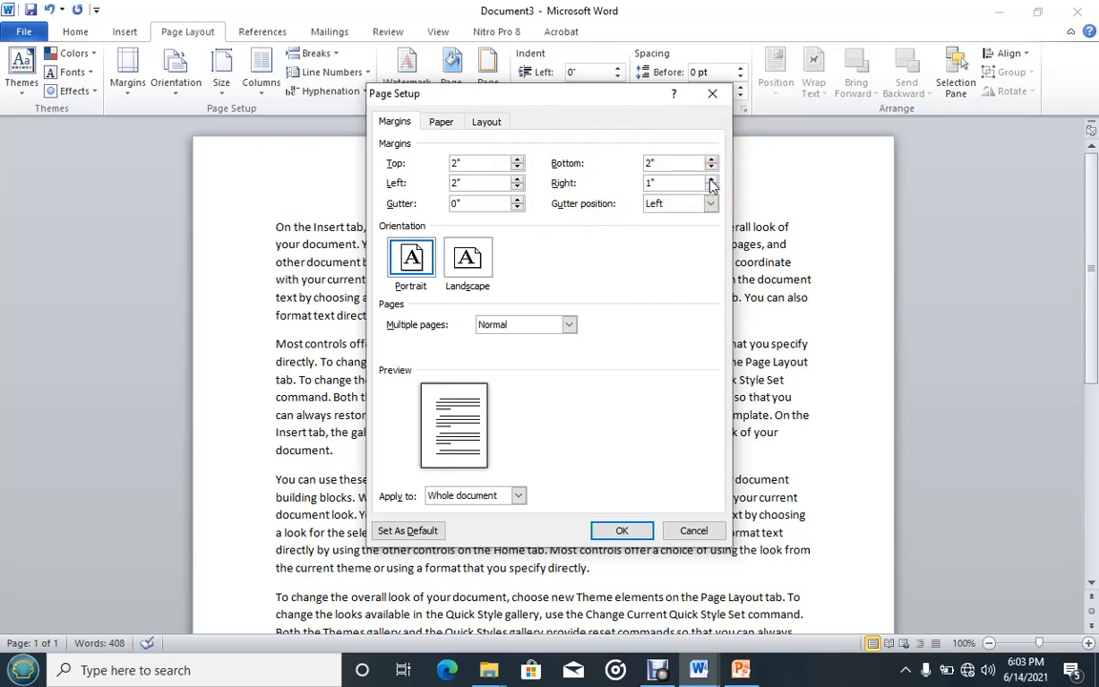
Set the right page margin to 2", apply the margins to the whole document and look through the pages.
click(711, 180)
click(711, 180)
click(711, 180)
click(711, 179)
click(711, 180)
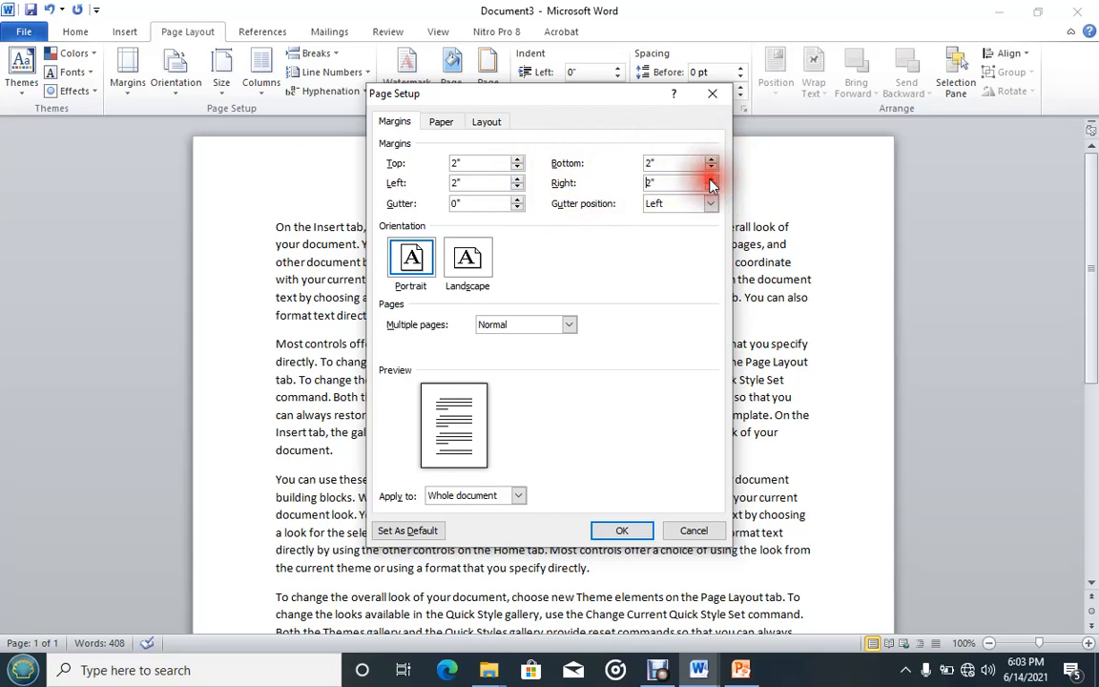
click(622, 532)
scroll(586, 475, up, 8)
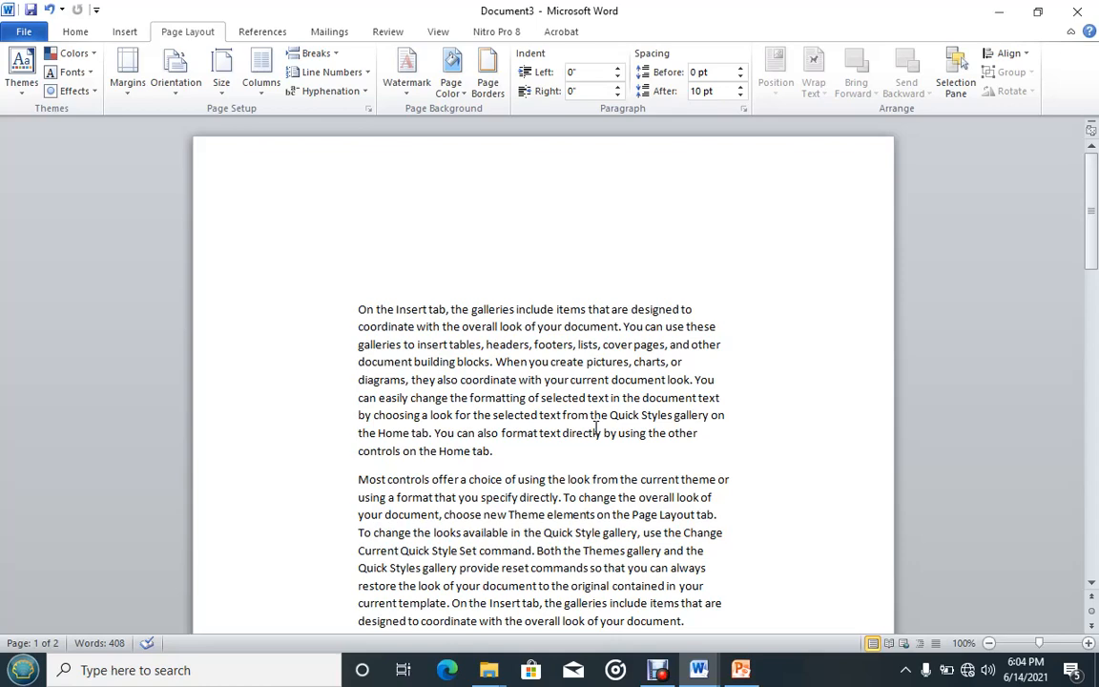
scroll(420, 318, down, 4)
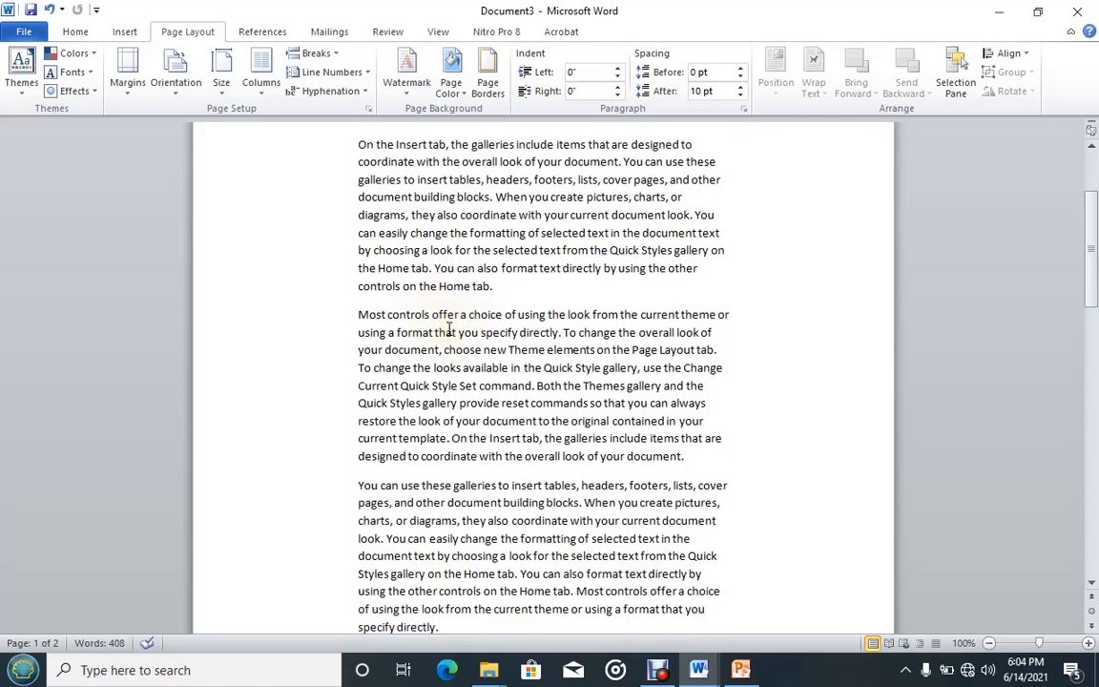
scroll(449, 328, down, 3)
scroll(455, 319, up, 3)
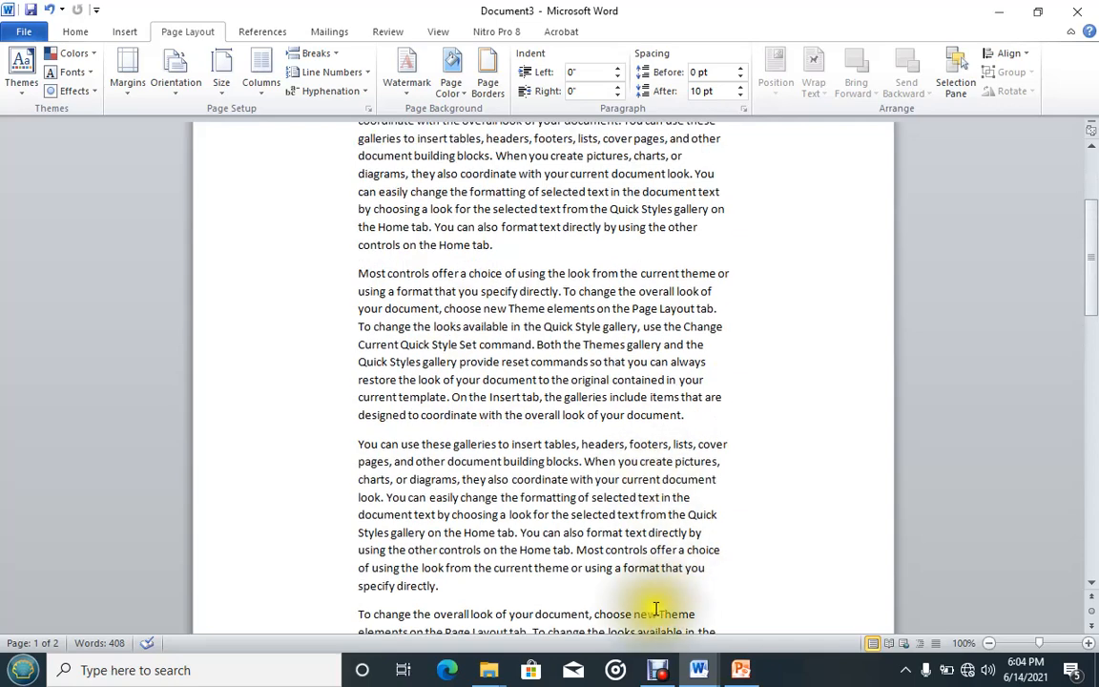
Look at the page layout topics in the PowerPoint slide show and go back to the Word document.
click(744, 670)
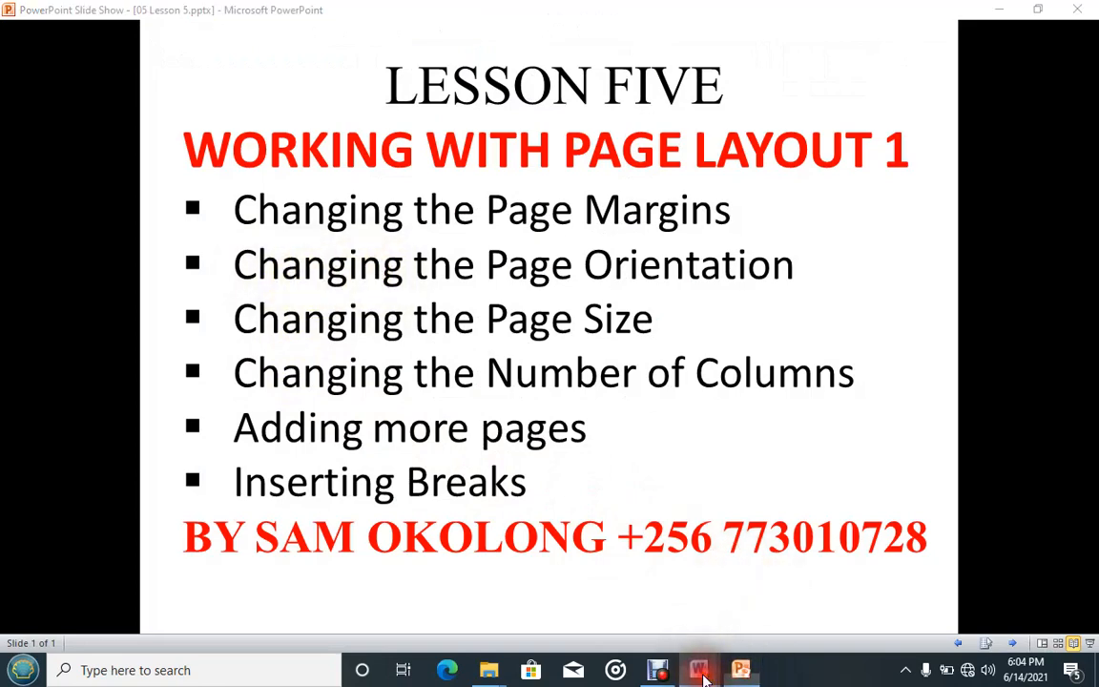
mouse_move(718, 647)
click(863, 563)
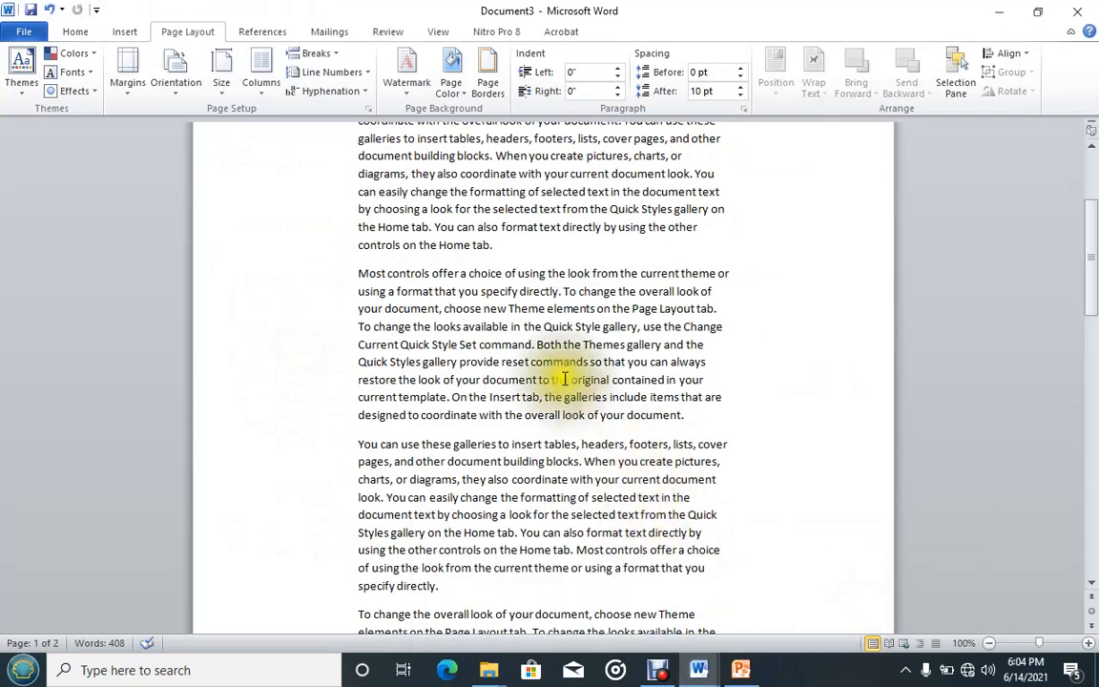
Reopen the custom margin settings and set the top page margin to 1.5".
scroll(430, 191, up, 2)
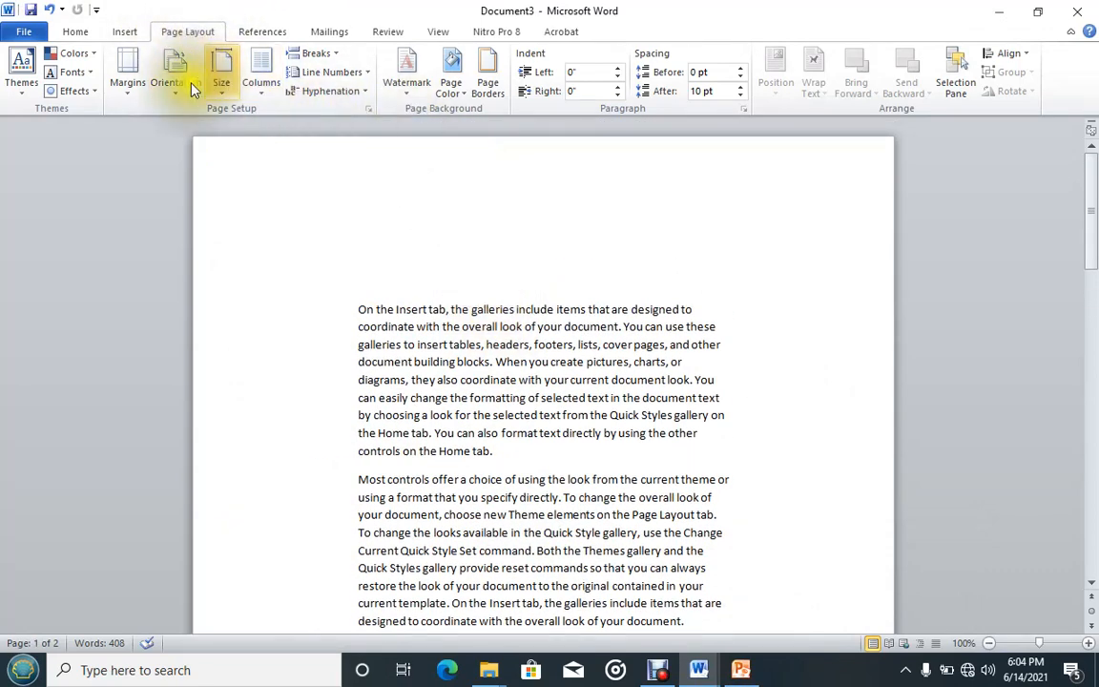
click(118, 93)
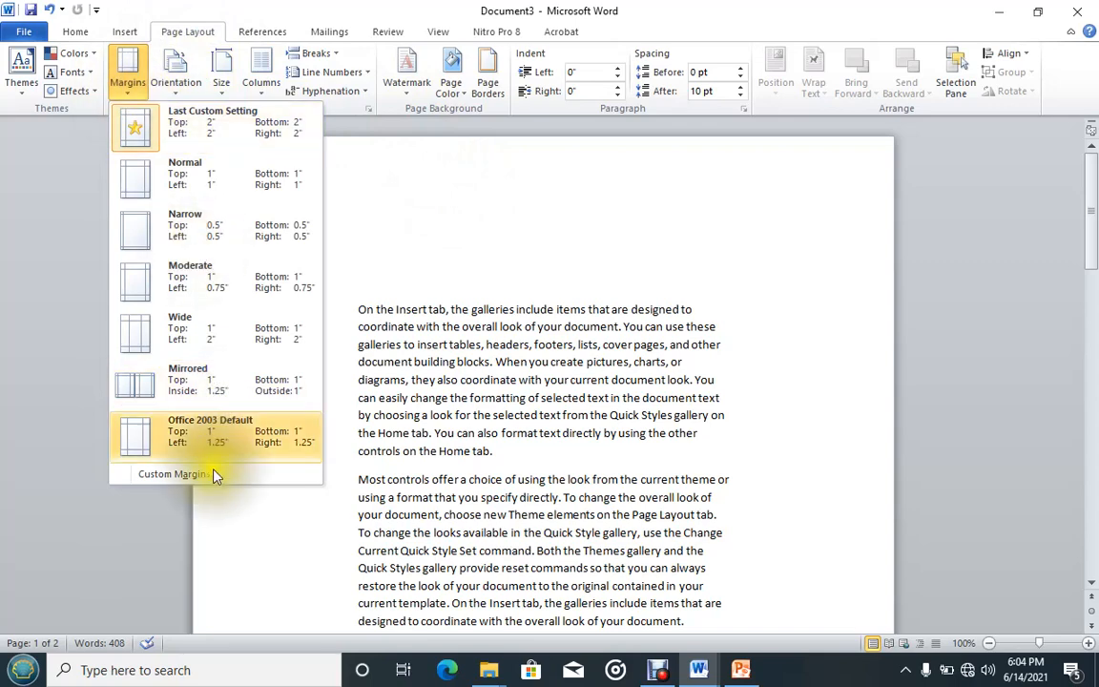
click(157, 475)
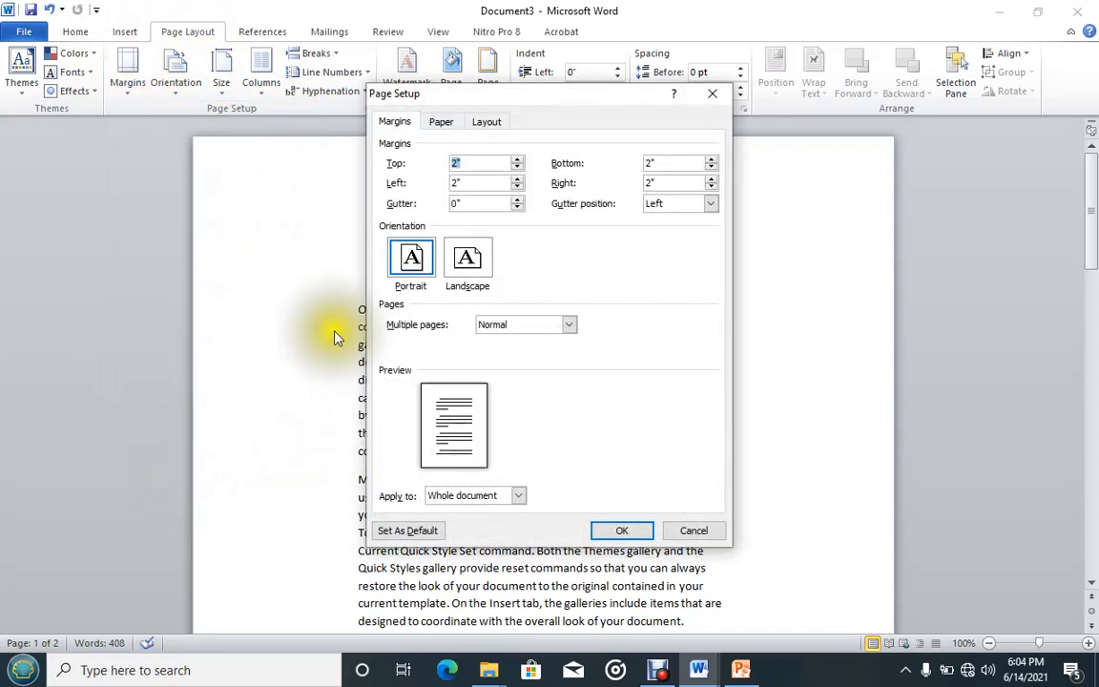
click(517, 169)
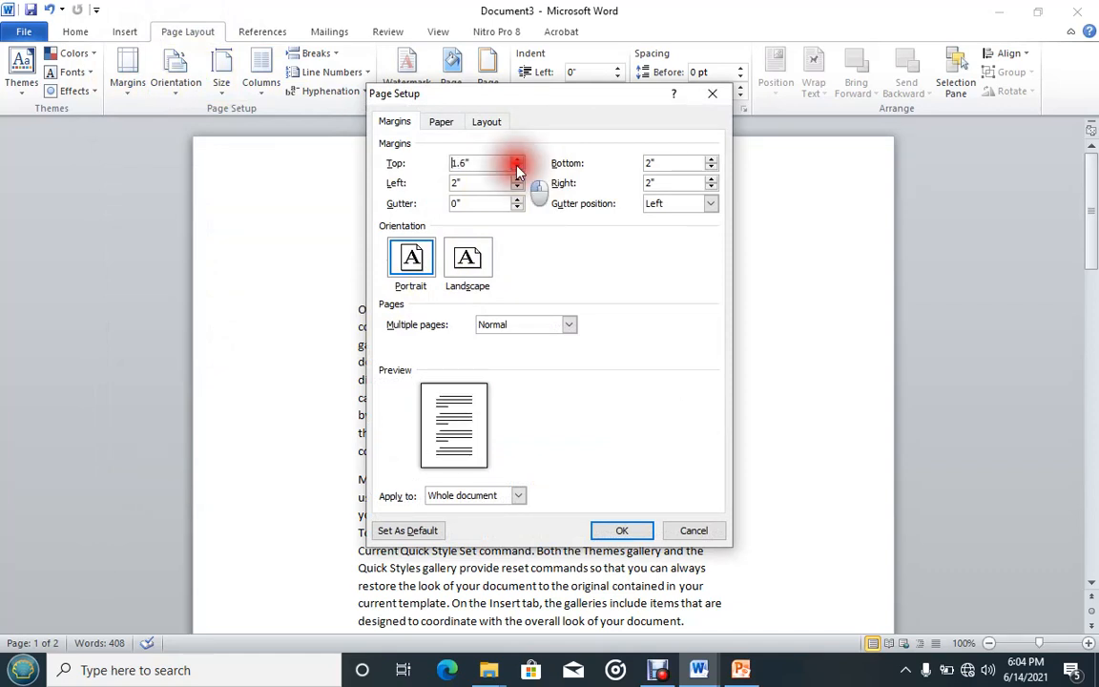
click(517, 168)
click(517, 169)
click(517, 160)
click(517, 160)
click(517, 159)
click(517, 160)
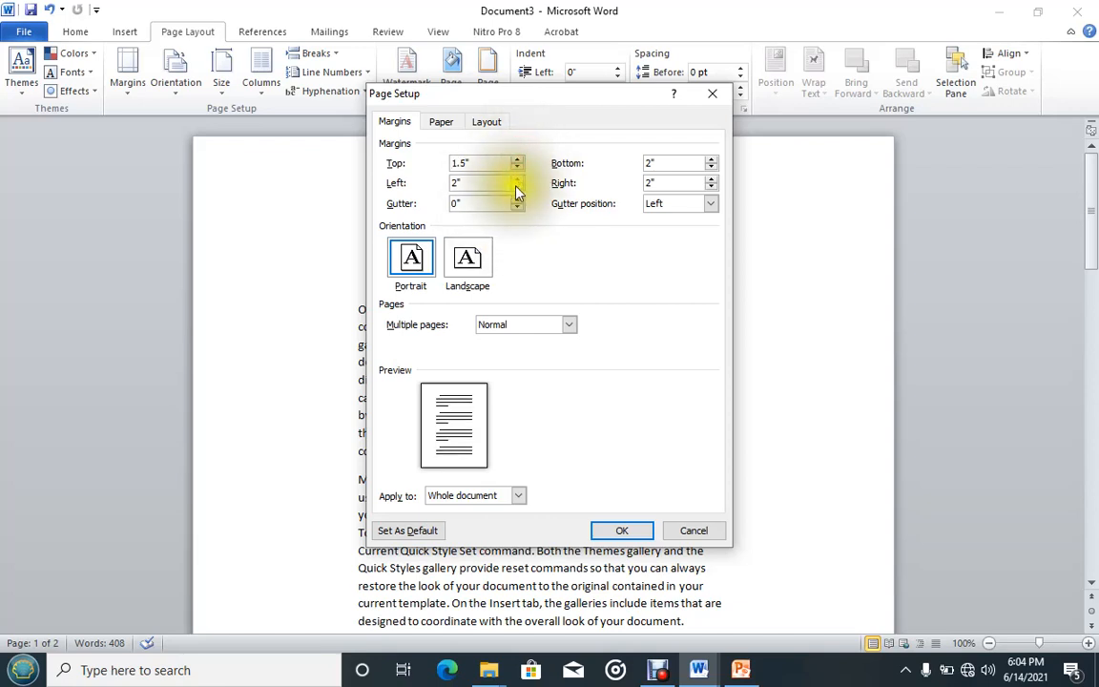
Set the left page margin to 1.5".
click(517, 188)
click(517, 188)
click(517, 188)
click(517, 188)
click(517, 188)
click(517, 188)
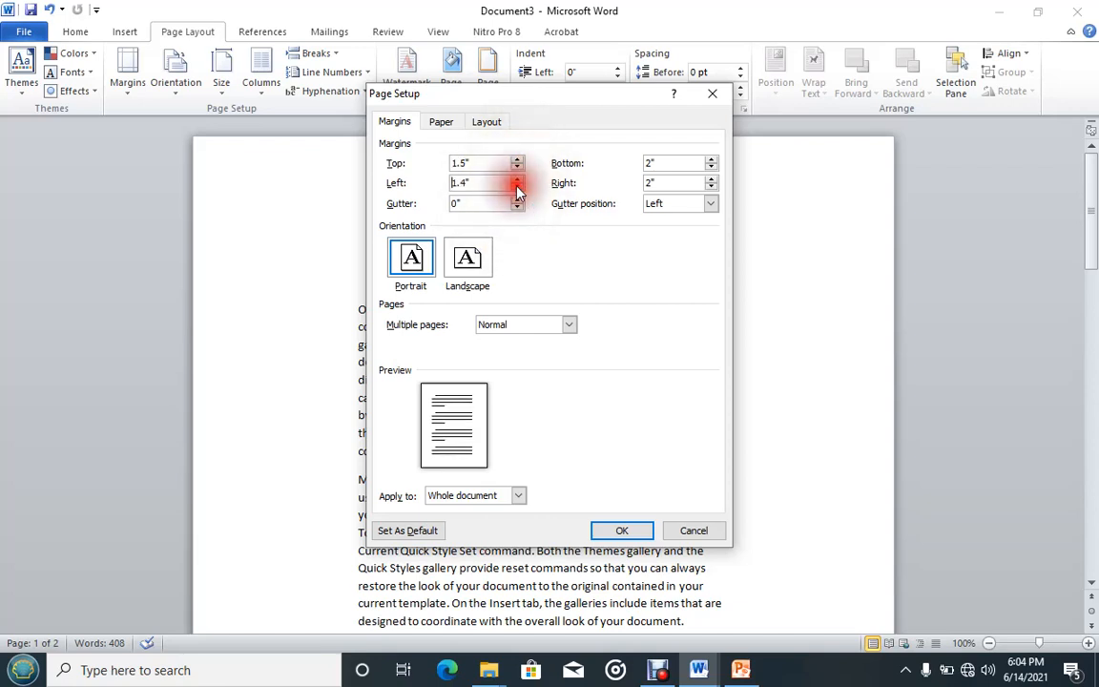
click(517, 179)
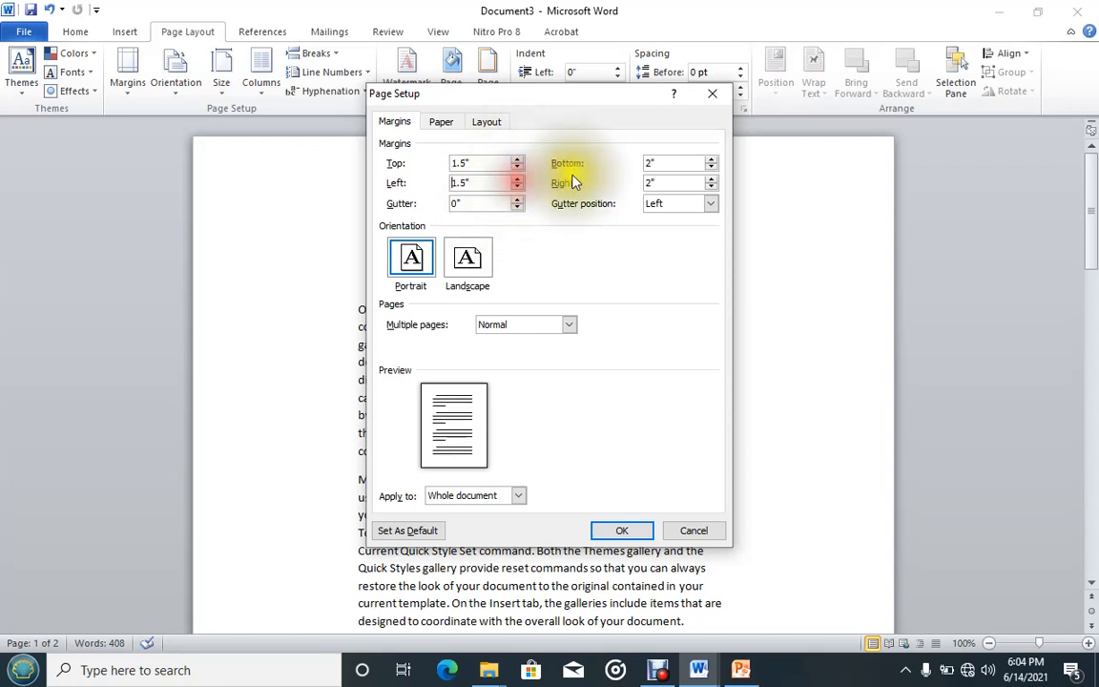
Set the bottom page margin to 1.5".
click(712, 169)
click(712, 169)
click(712, 169)
click(712, 169)
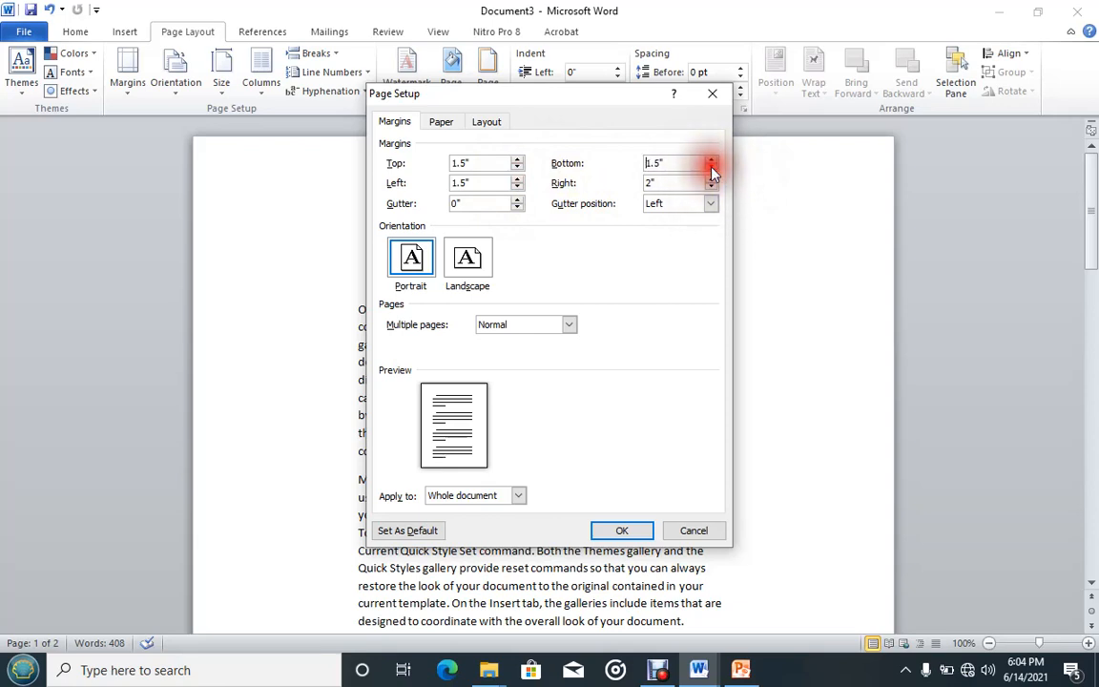
Set the right page margin to 1.5" and apply the margins to the whole document.
click(711, 188)
click(711, 188)
click(711, 188)
click(711, 189)
click(711, 189)
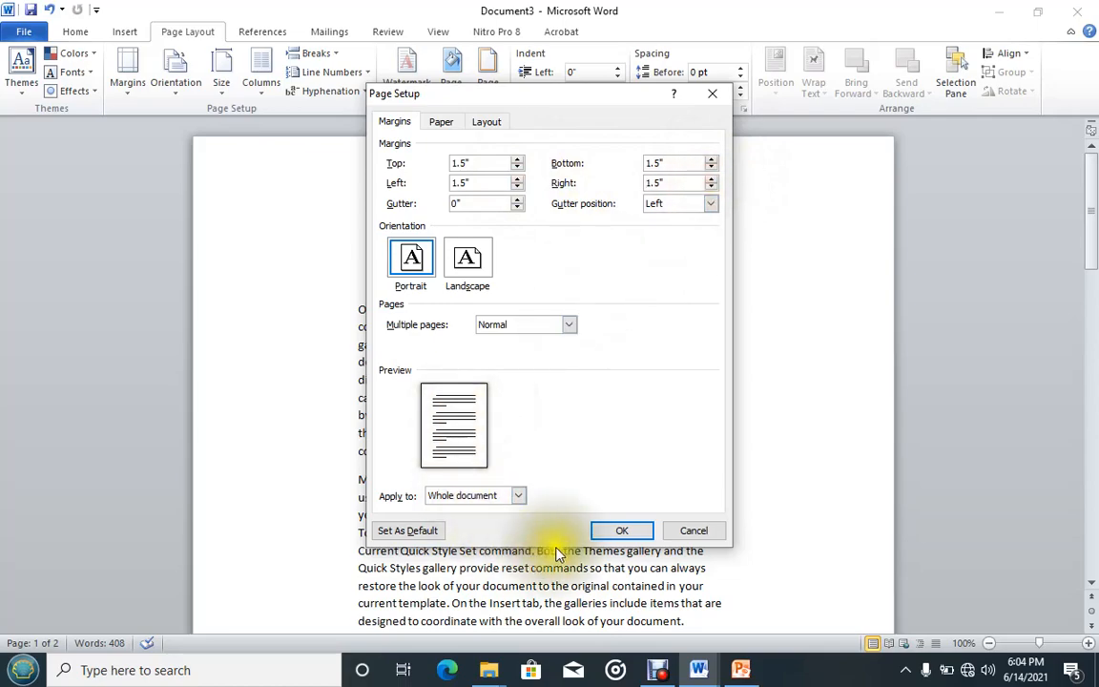
click(620, 531)
Look through the whole document to examine how the text is laid out within the new margins.
scroll(529, 452, up, 3)
scroll(529, 452, up, 2)
scroll(523, 459, down, 9)
scroll(520, 442, up, 6)
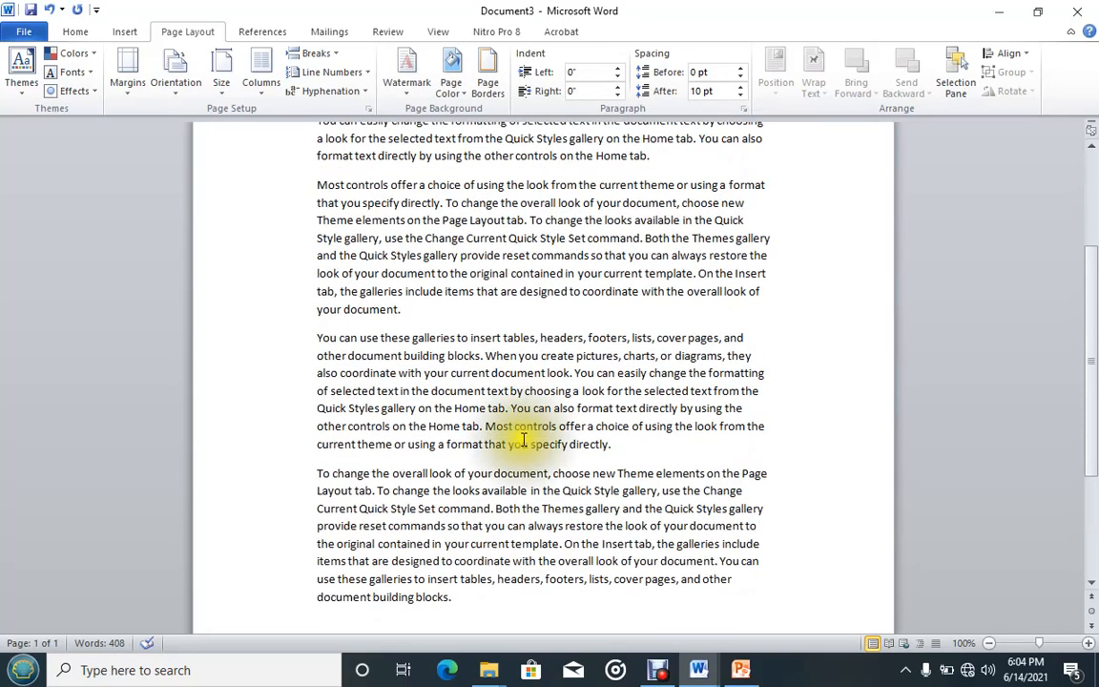
scroll(523, 441, up, 4)
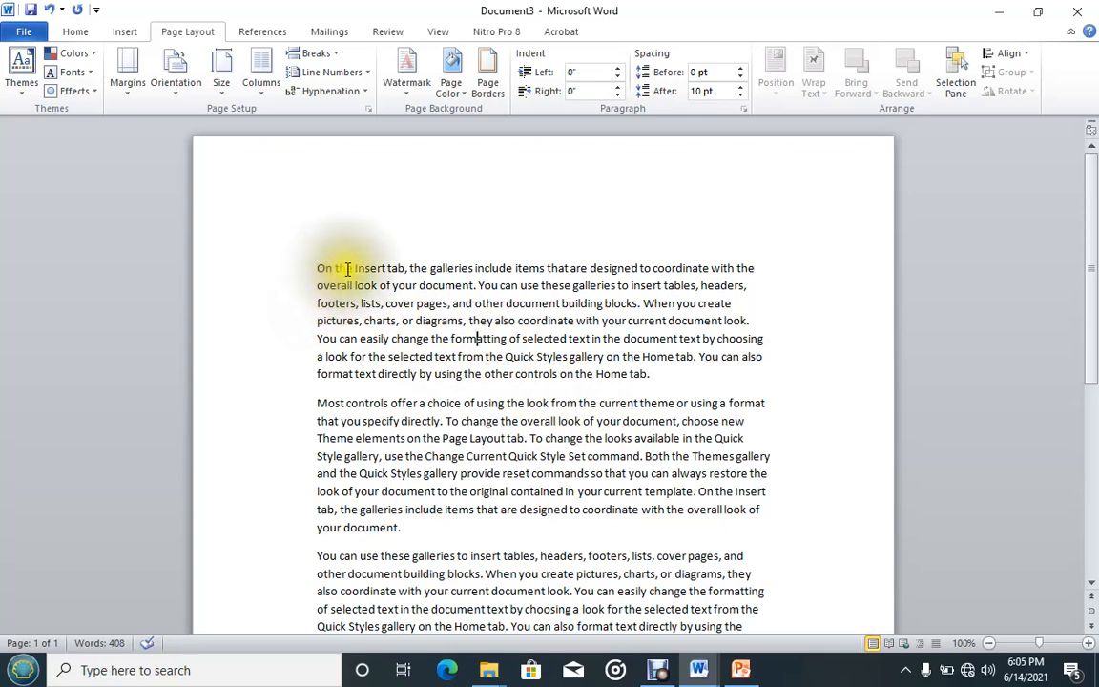
scroll(362, 265, down, 8)
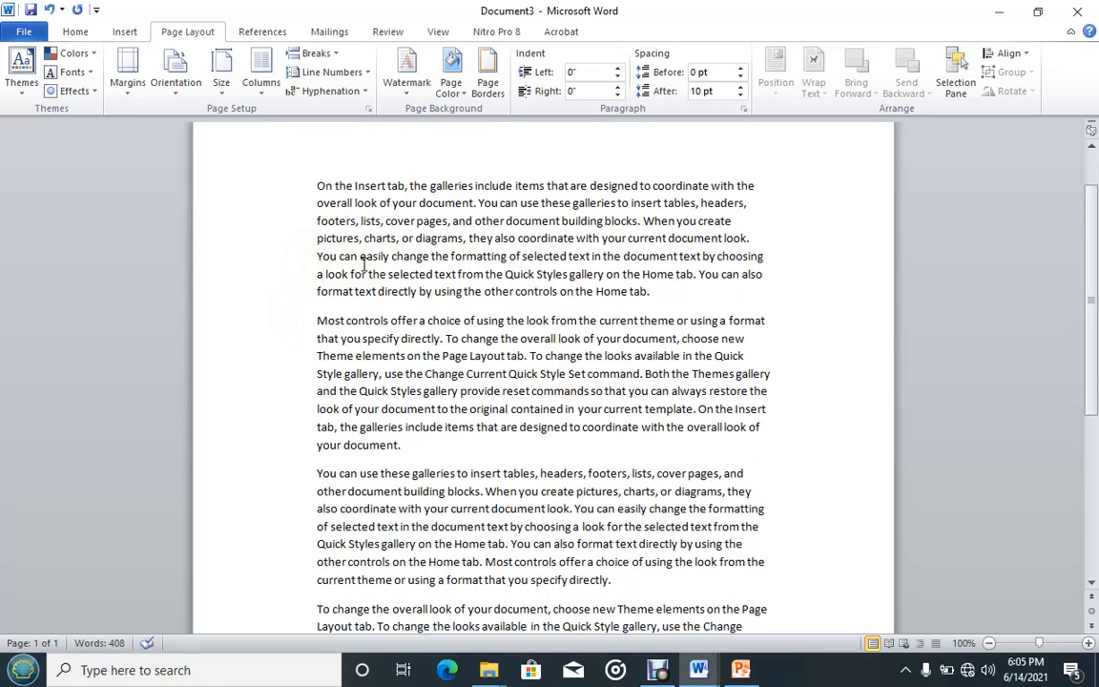
scroll(362, 210, up, 3)
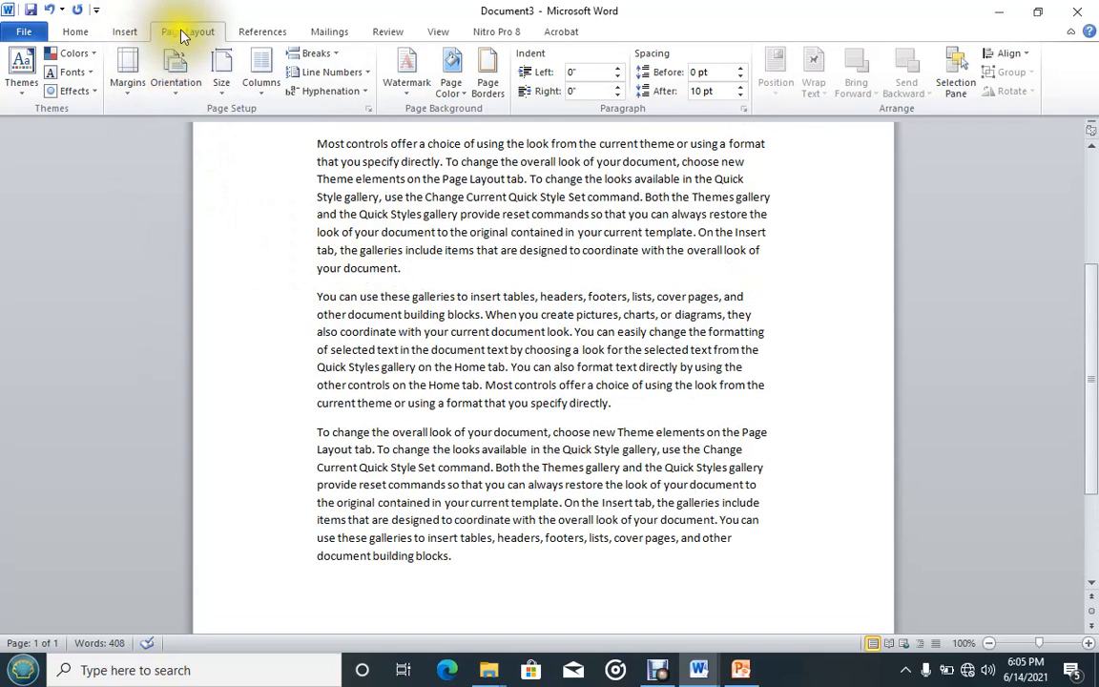
Switch the page orientation to landscape and back to portrait.
click(173, 94)
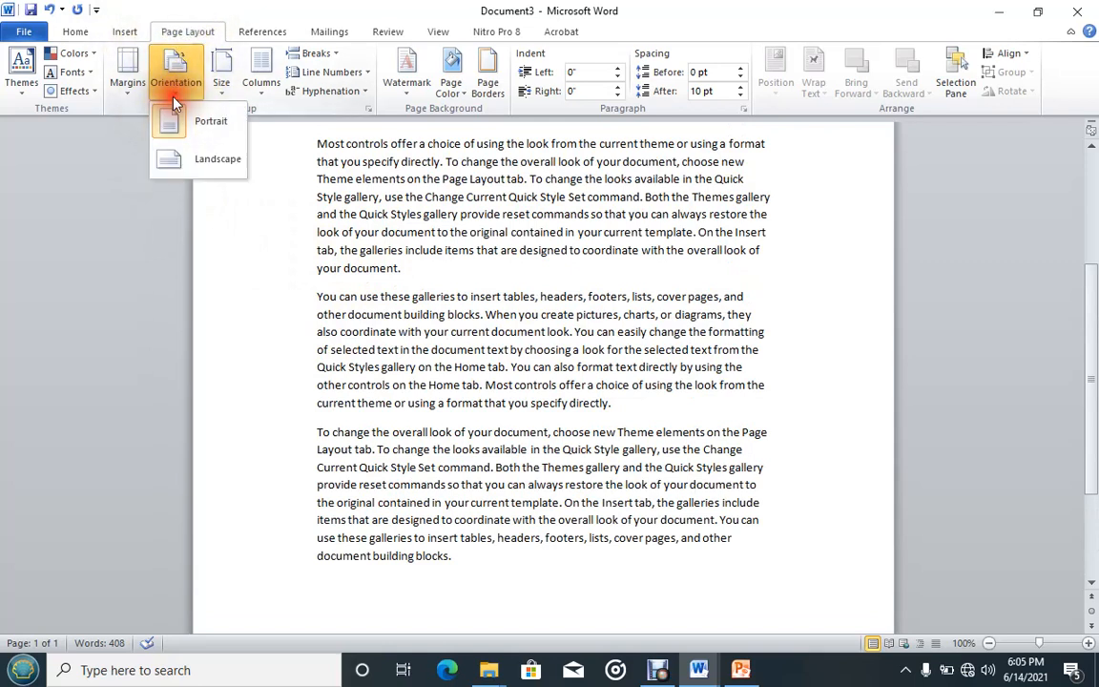
click(190, 174)
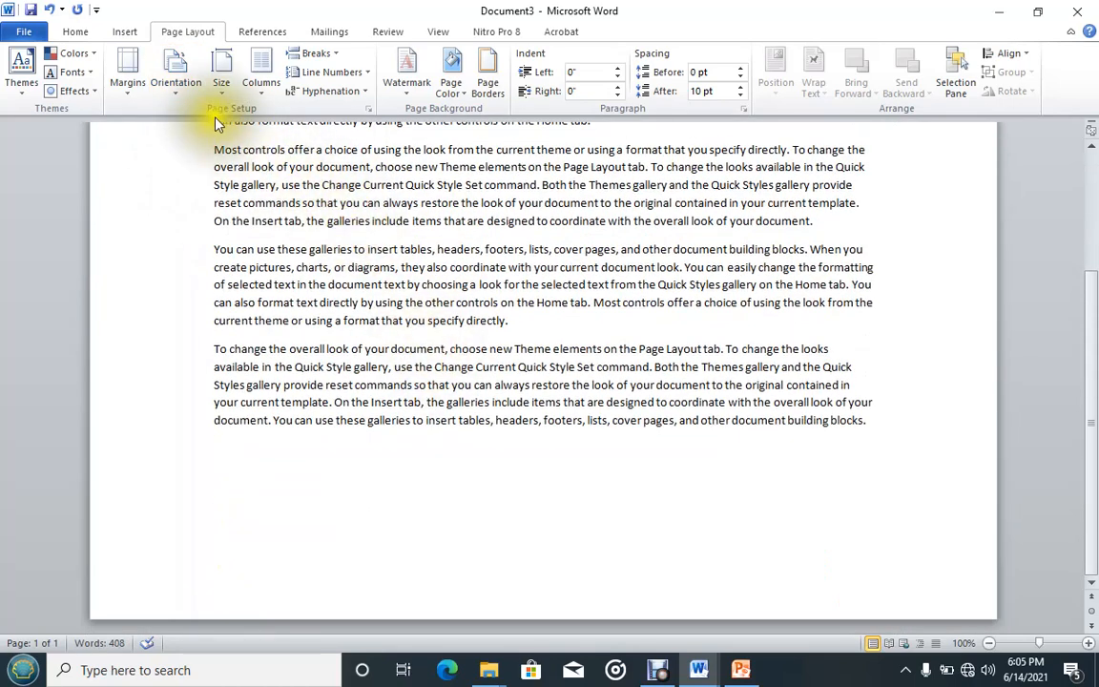
click(177, 95)
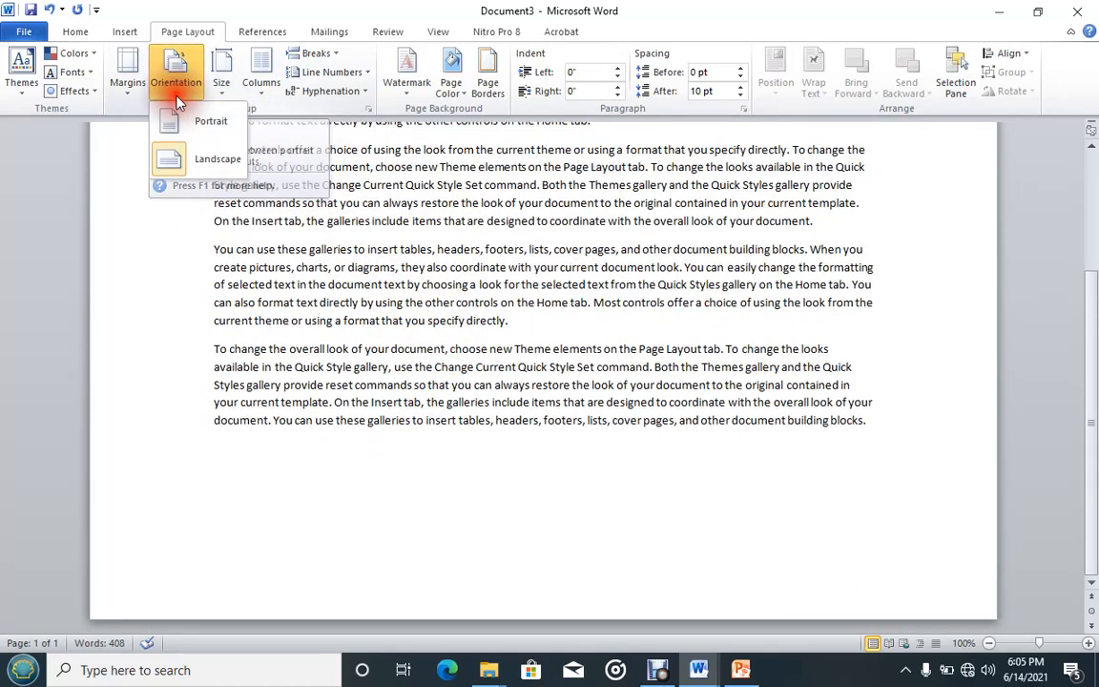
click(184, 120)
scroll(392, 341, up, 4)
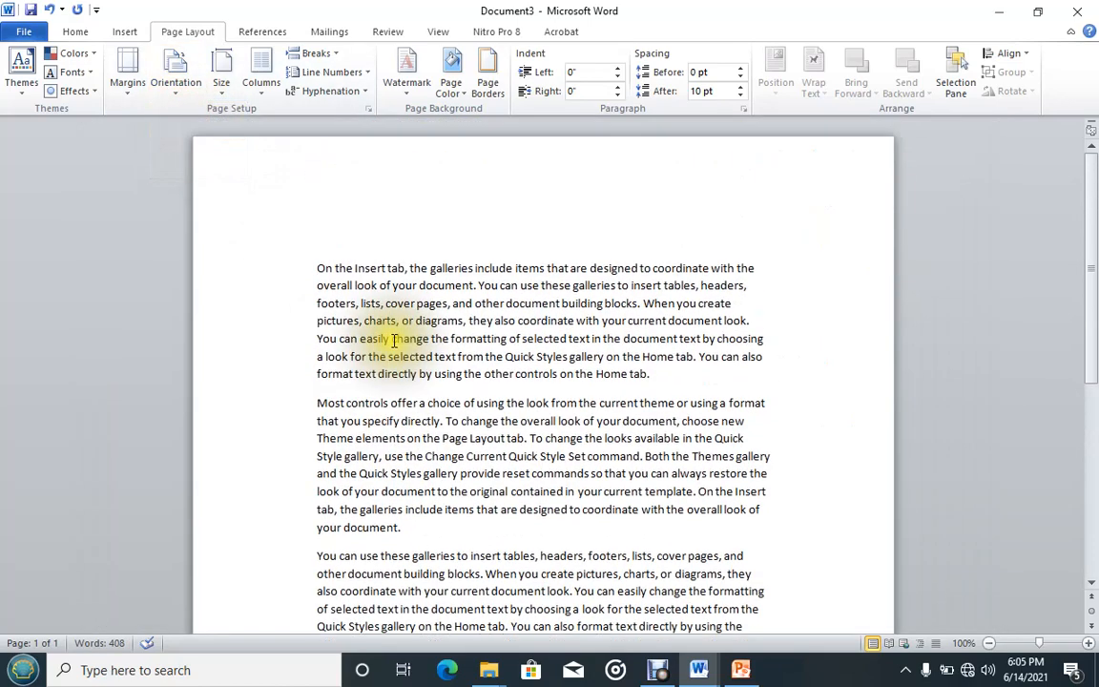
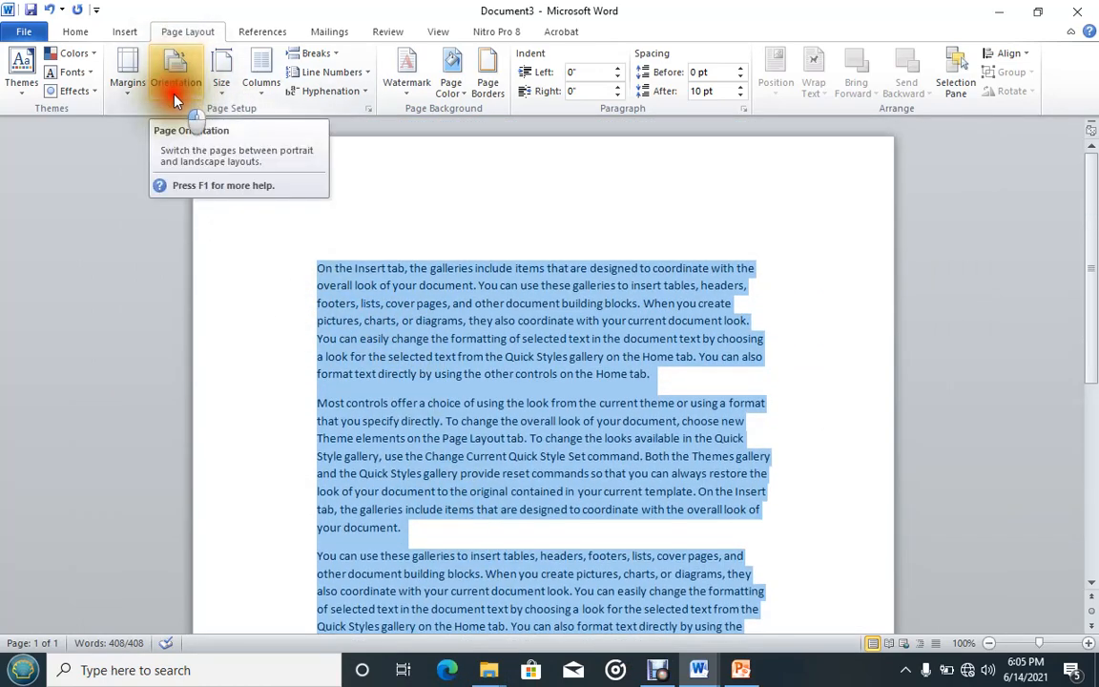
Change the page orientation to landscape with all of the document's text selected.
click(176, 95)
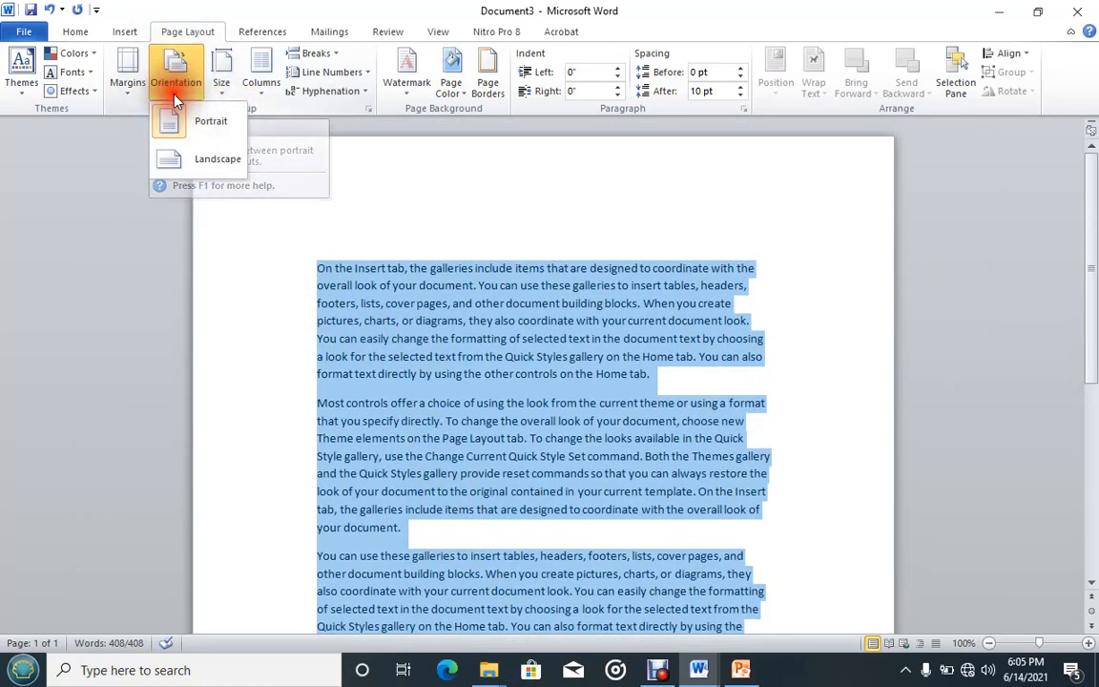
click(195, 168)
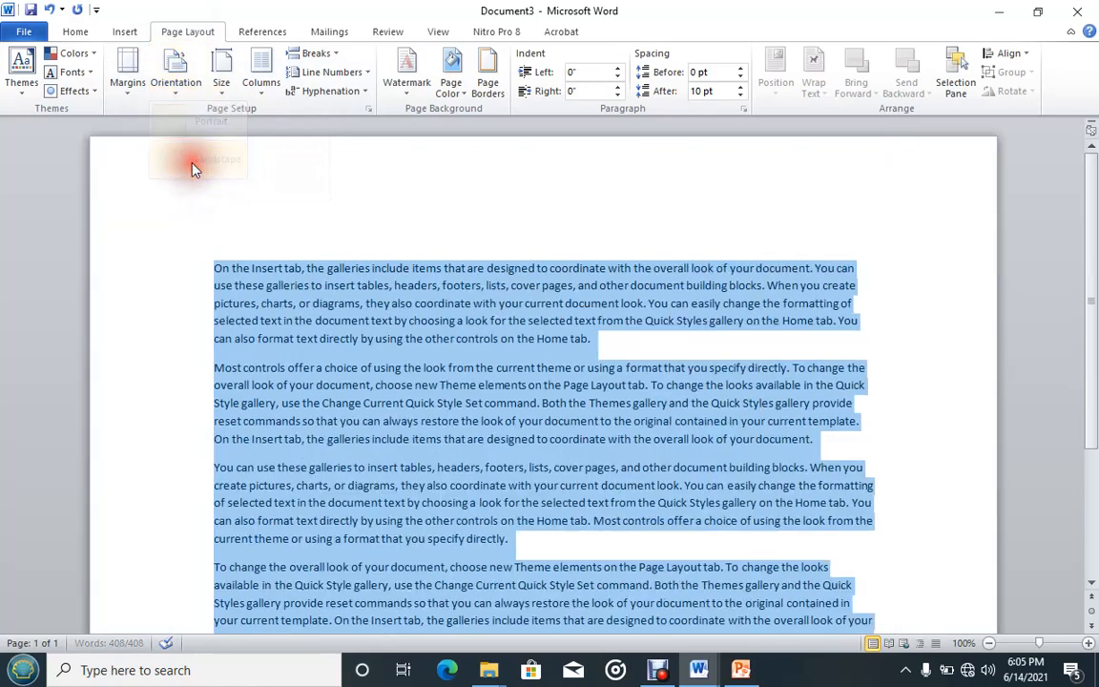
Examine the text layout on the landscape page and check the lesson outline in the PowerPoint slide show.
scroll(329, 268, down, 4)
click(335, 264)
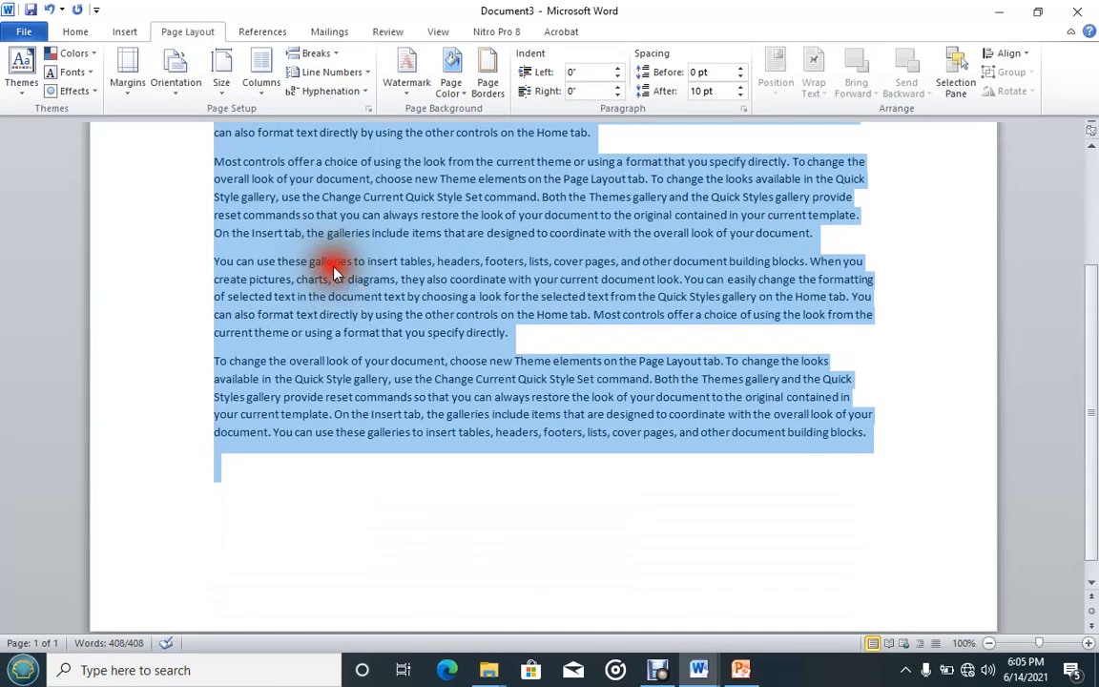
scroll(336, 271, up, 2)
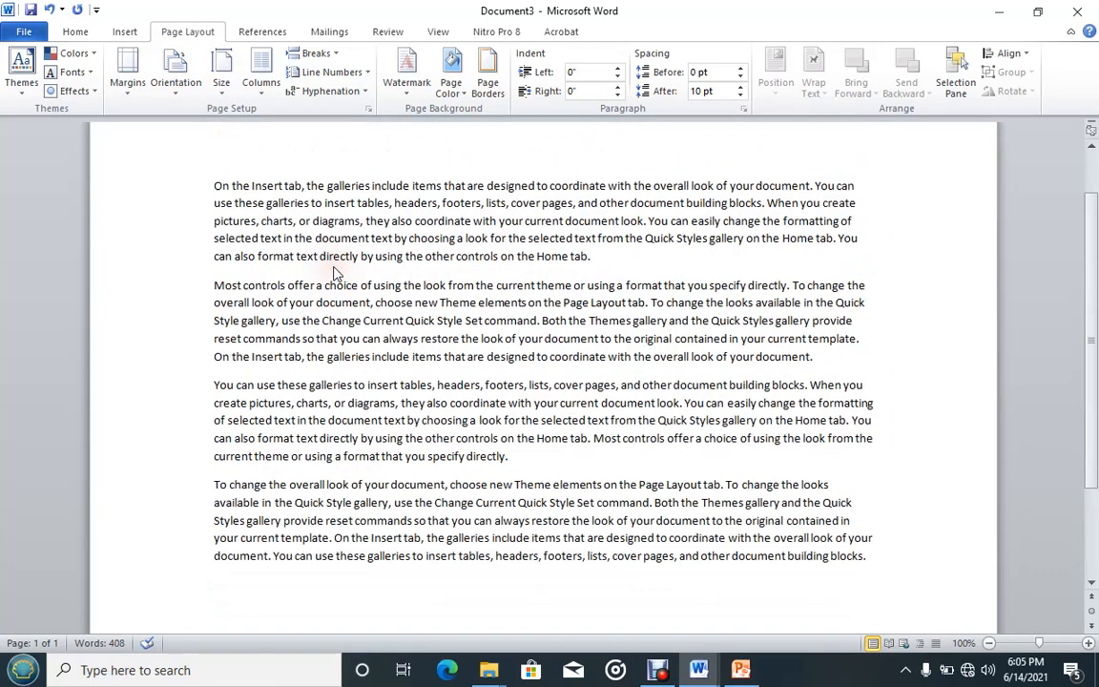
click(740, 670)
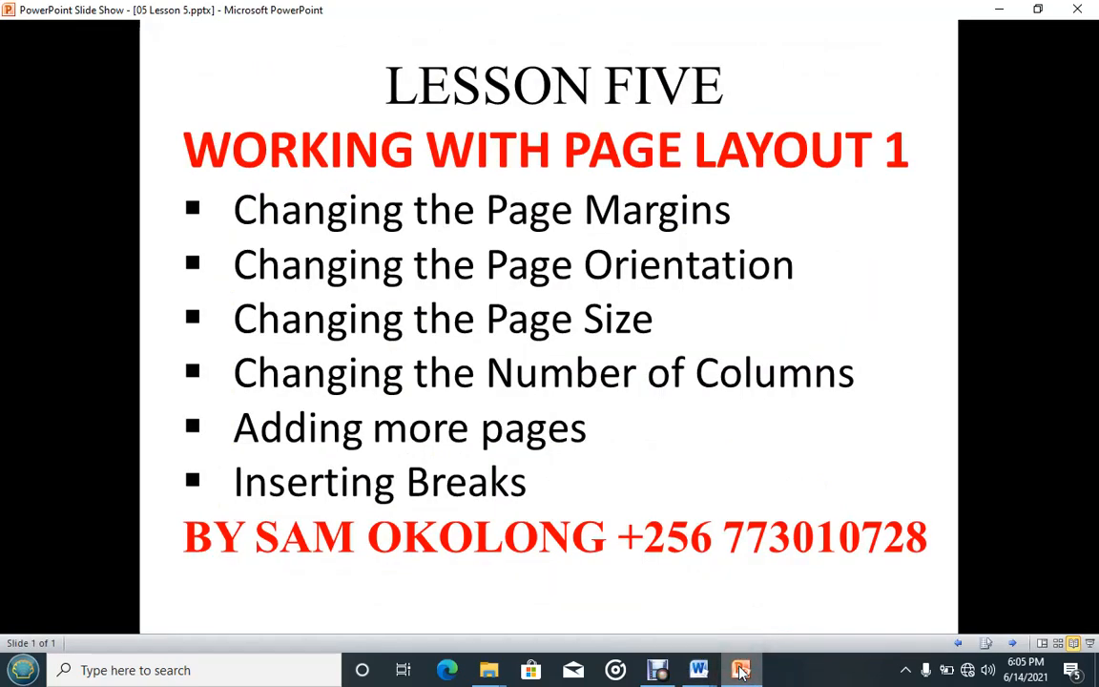
click(742, 672)
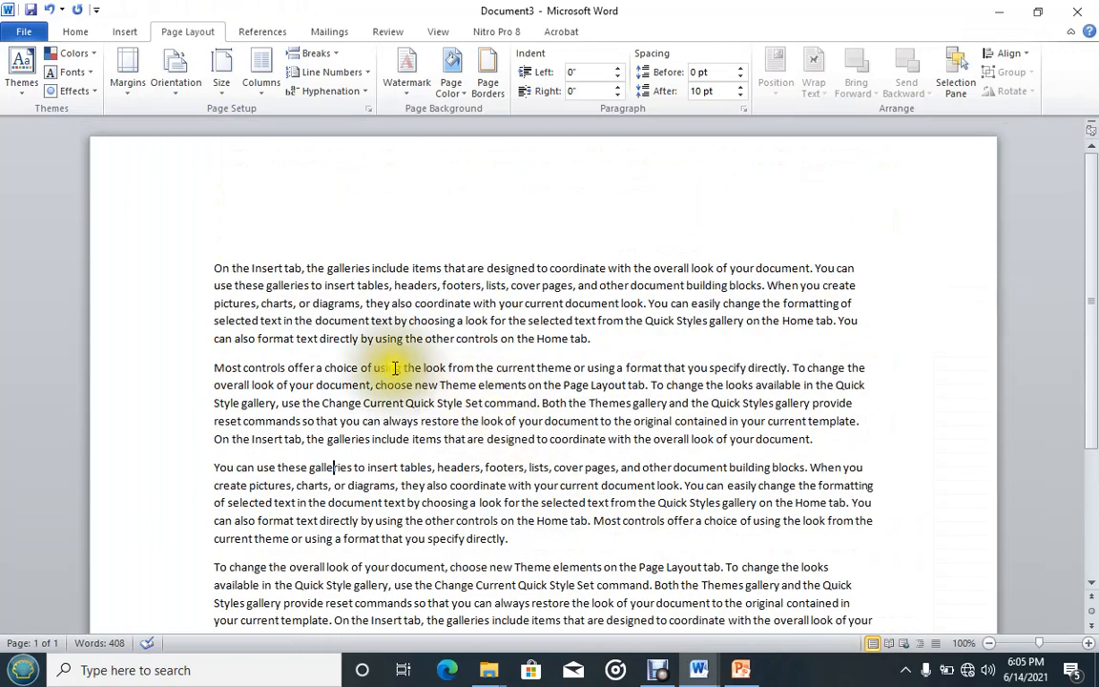
scroll(800, 592, down, 4)
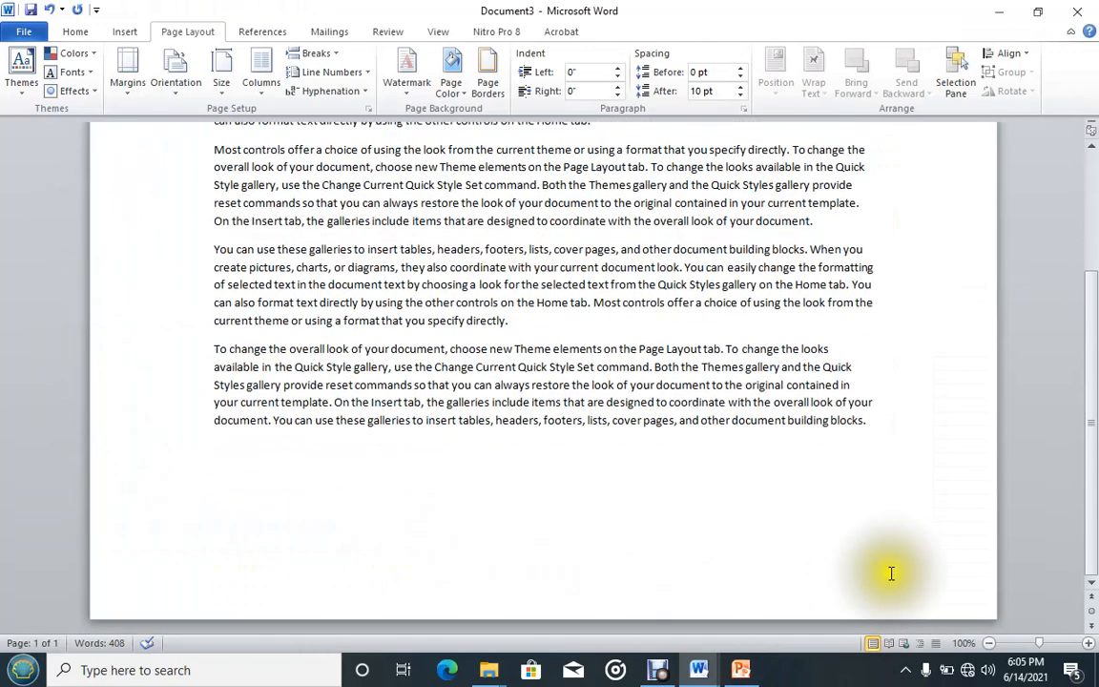
scroll(891, 572, up, 4)
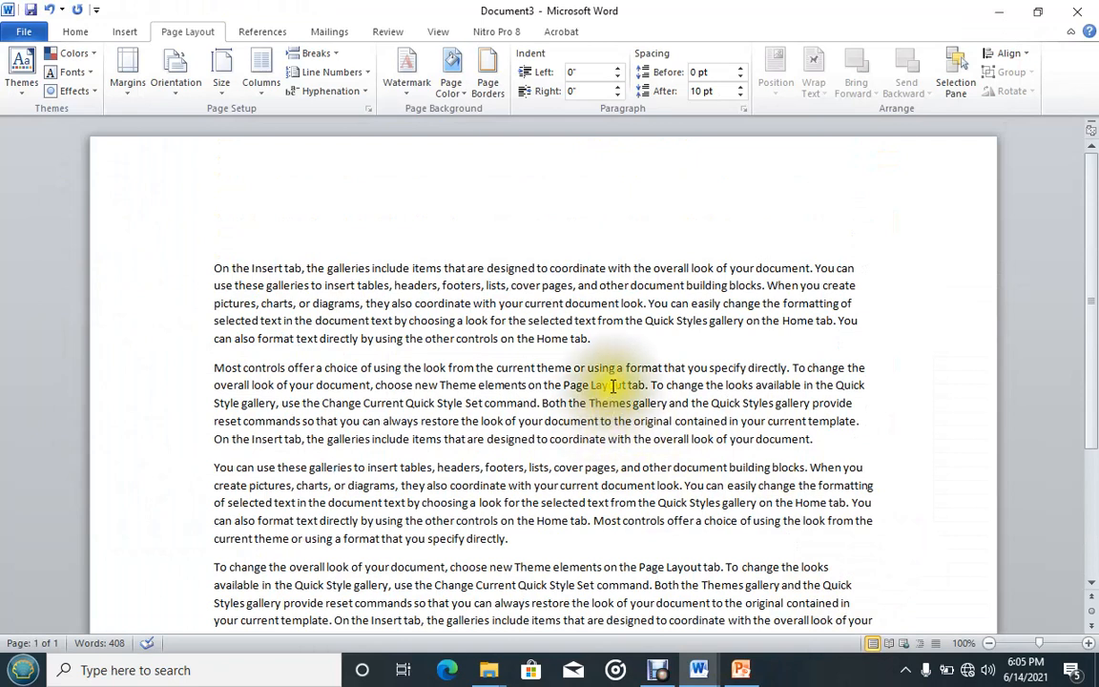
Review the available paper sizes and set the document's page size to A4 (8.27" x 11.69").
click(227, 94)
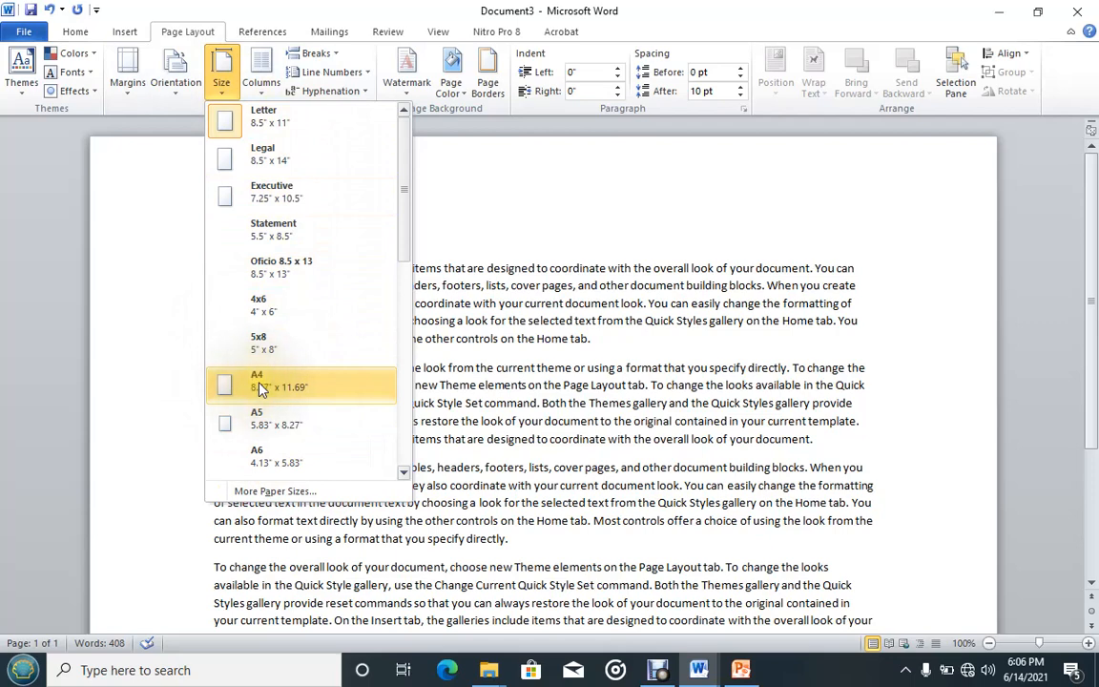
scroll(258, 388, down, 5)
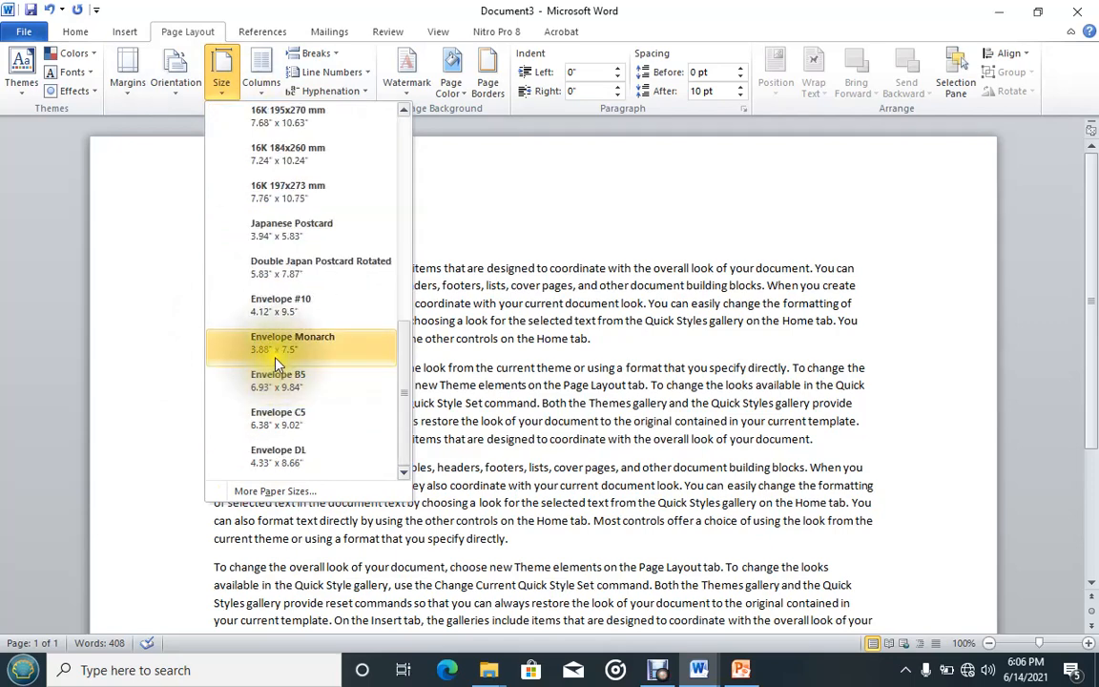
scroll(247, 321, up, 5)
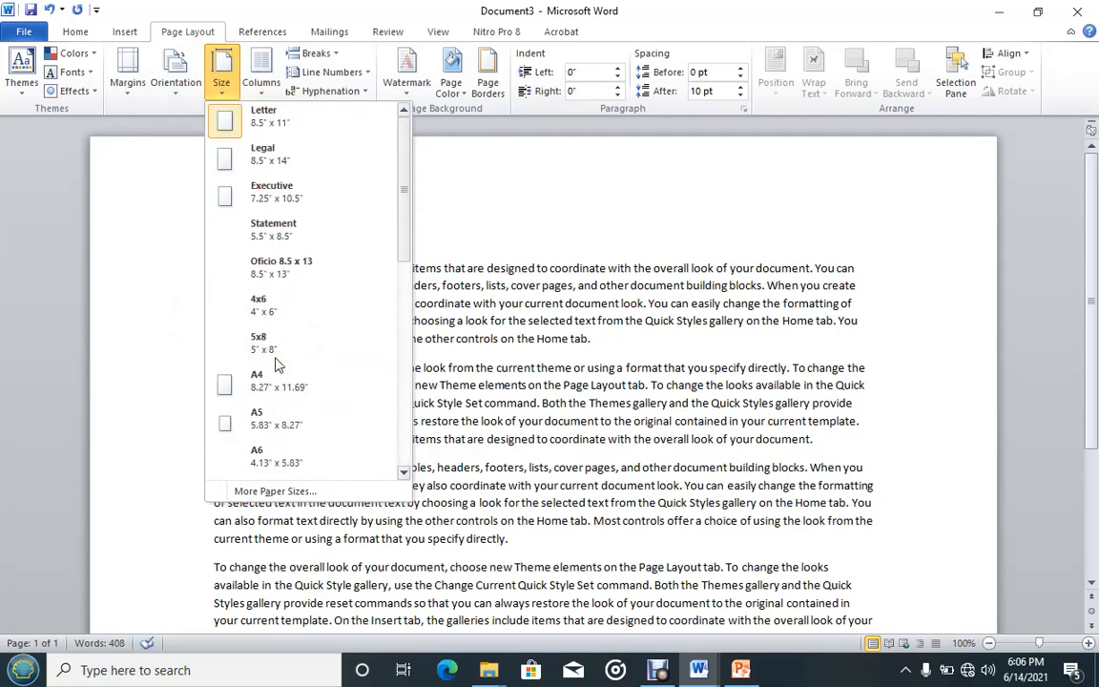
click(276, 360)
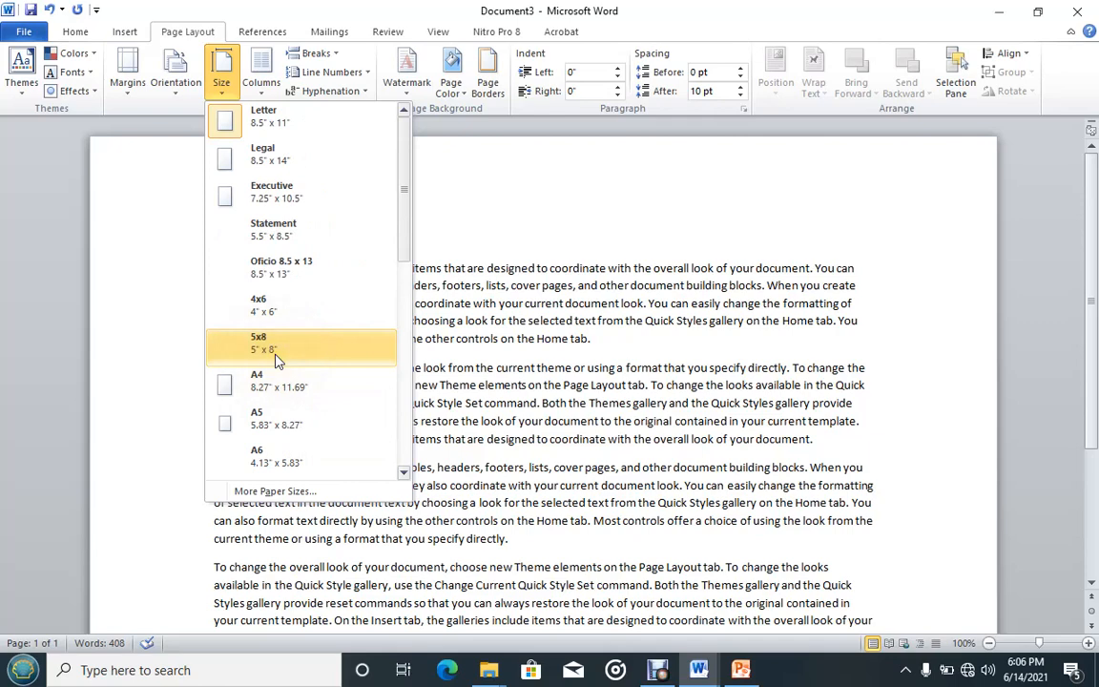
click(238, 390)
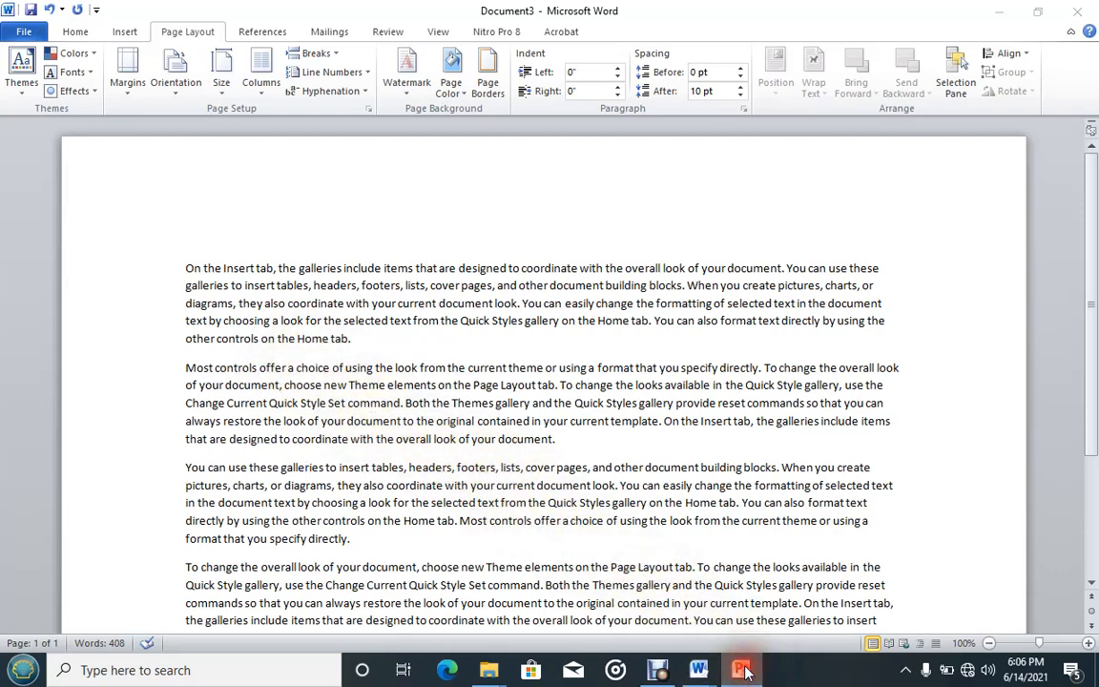
Switch to the PowerPoint slide show to read the lesson topics, and return to the Word document.
key(alt+Tab)
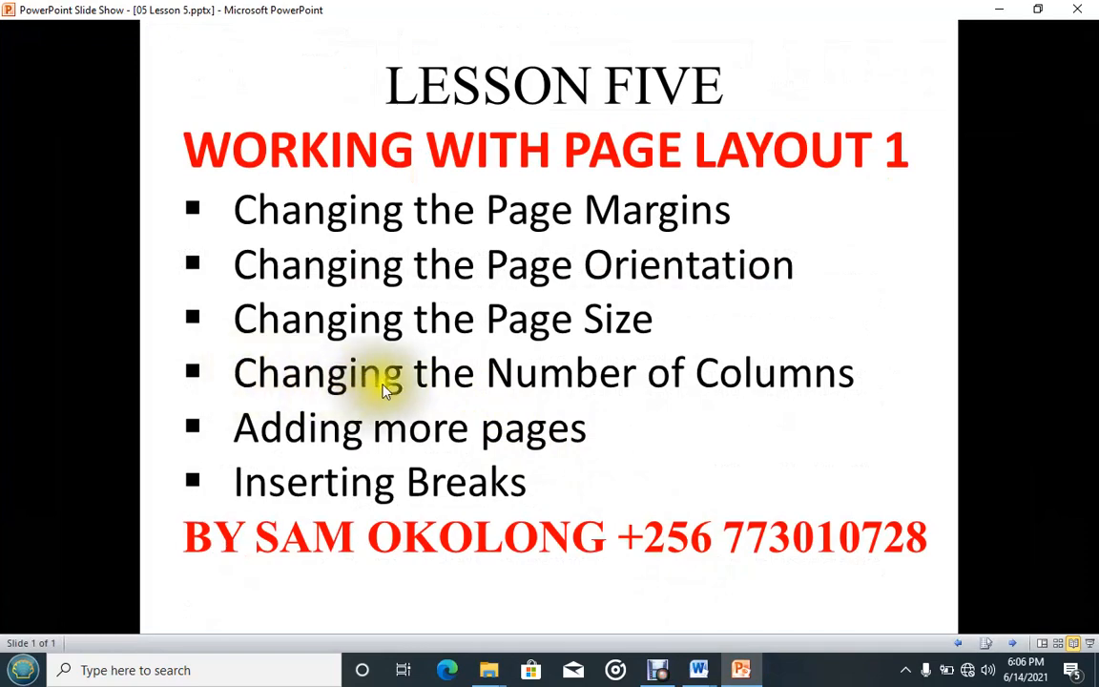
click(759, 666)
scroll(287, 258, down, 4)
scroll(336, 275, up, 2)
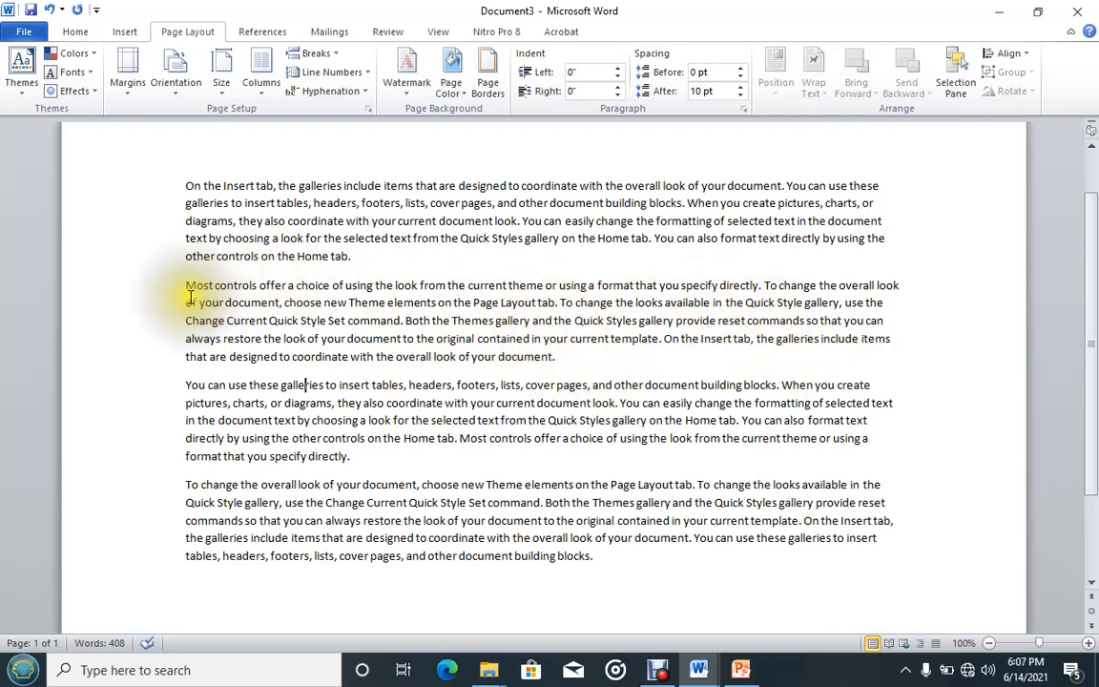
Format the second paragraph, beginning "Most controls offer a choice", as four equal-width columns applied to the selected text.
drag(187, 285, 558, 355)
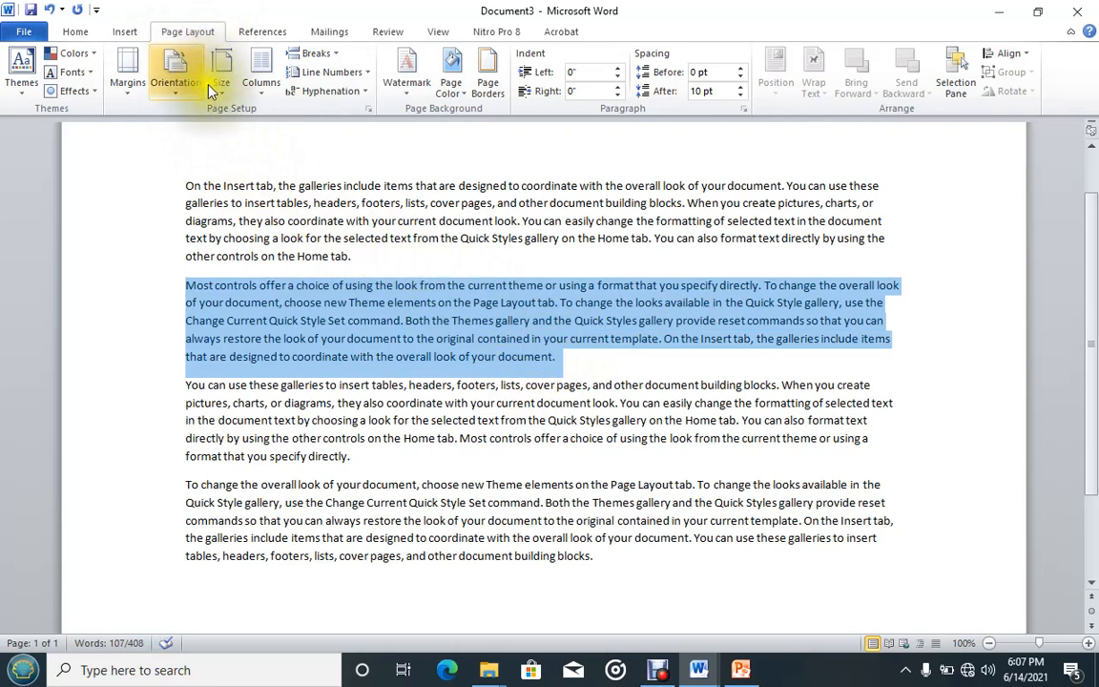
click(259, 93)
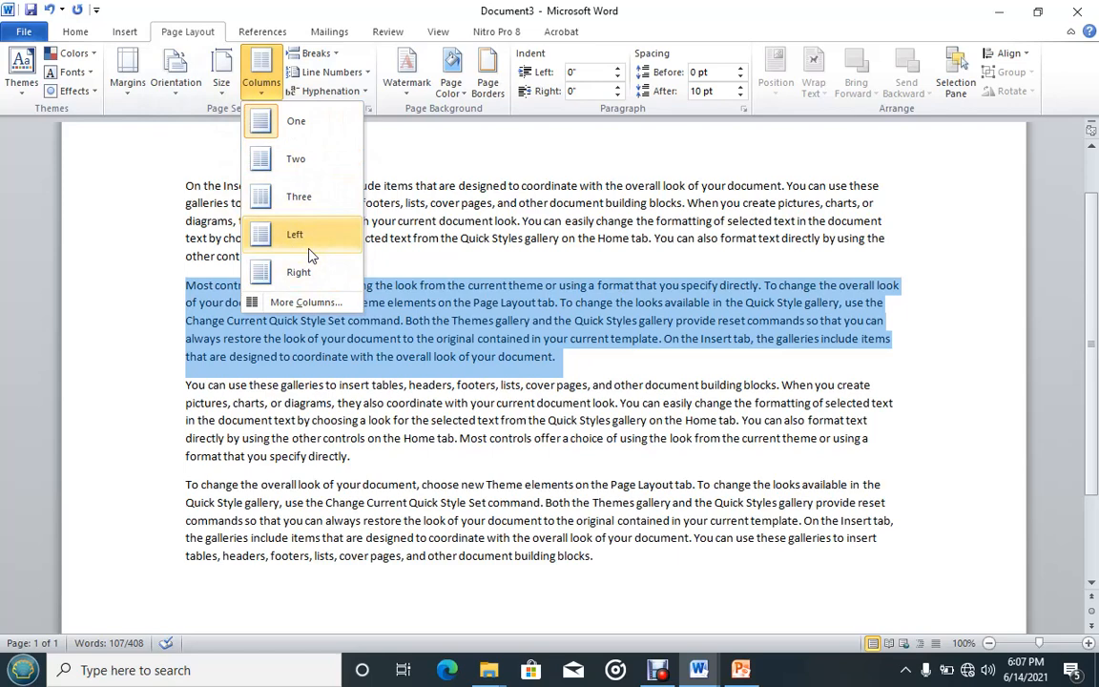
click(284, 303)
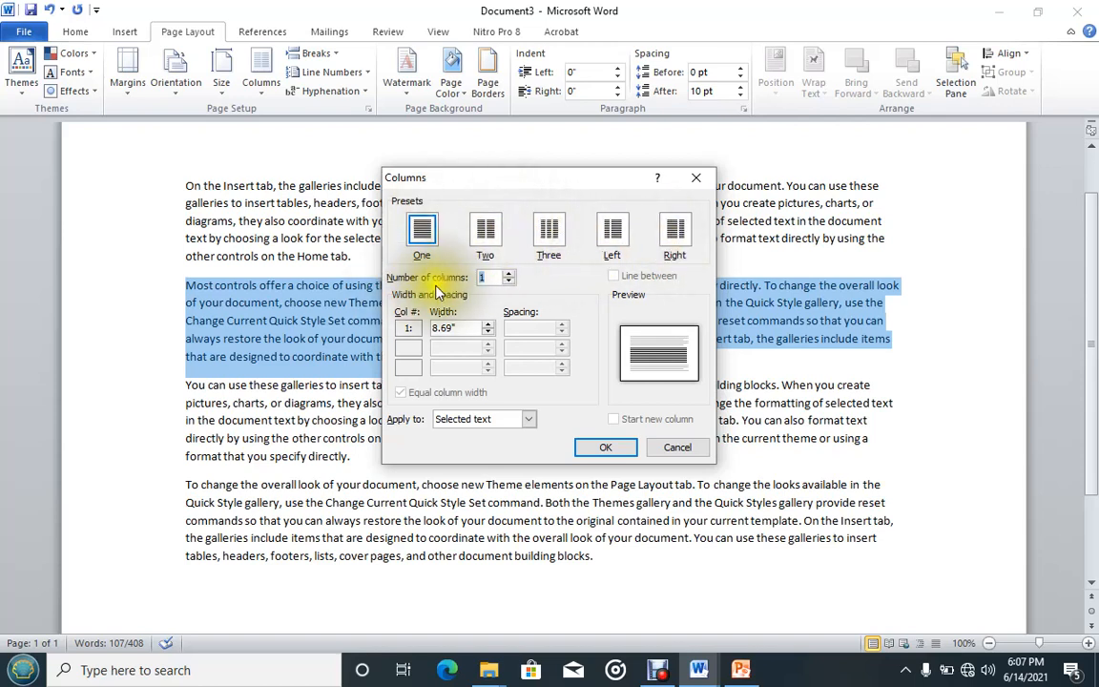
click(510, 274)
click(511, 274)
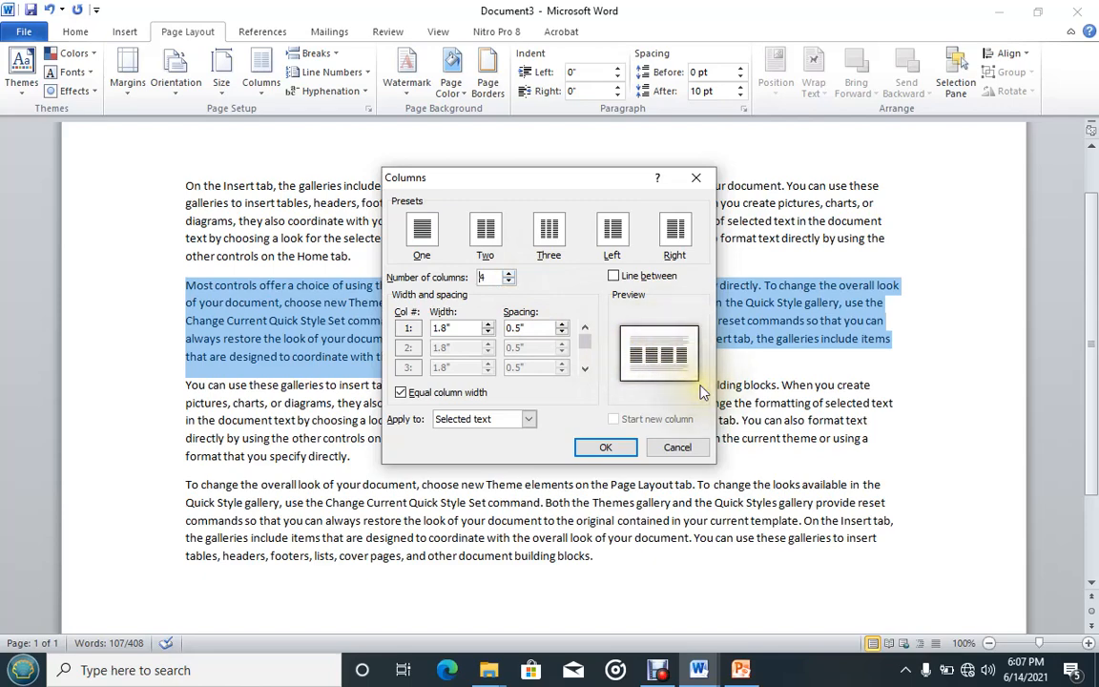
click(615, 448)
click(615, 384)
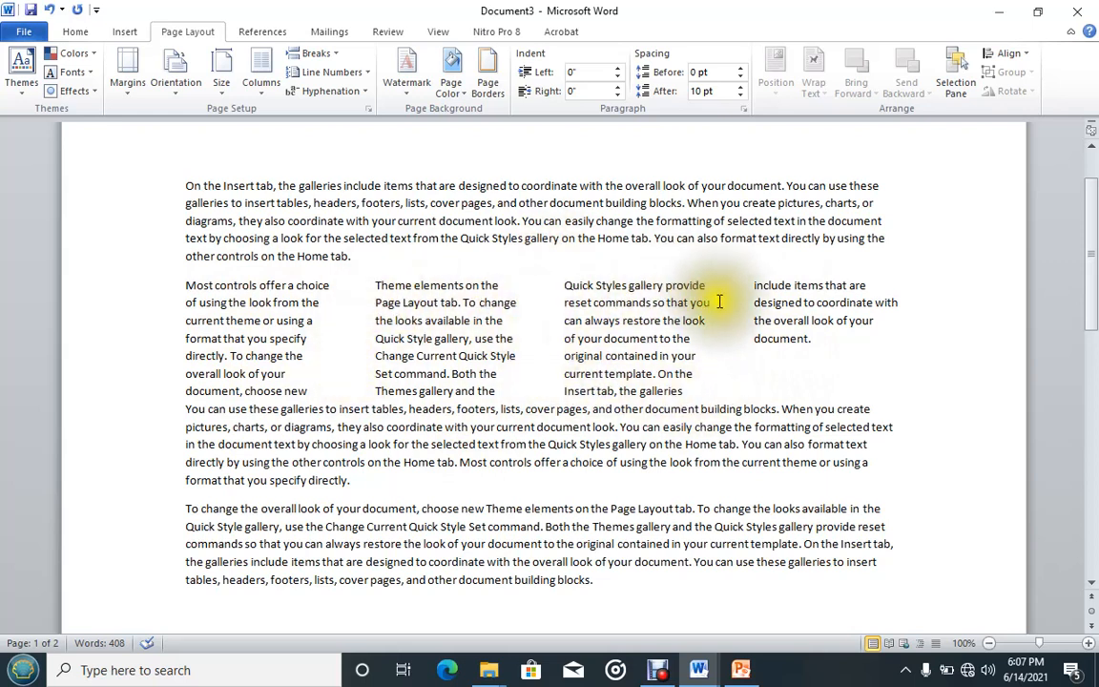
scroll(699, 374, down, 2)
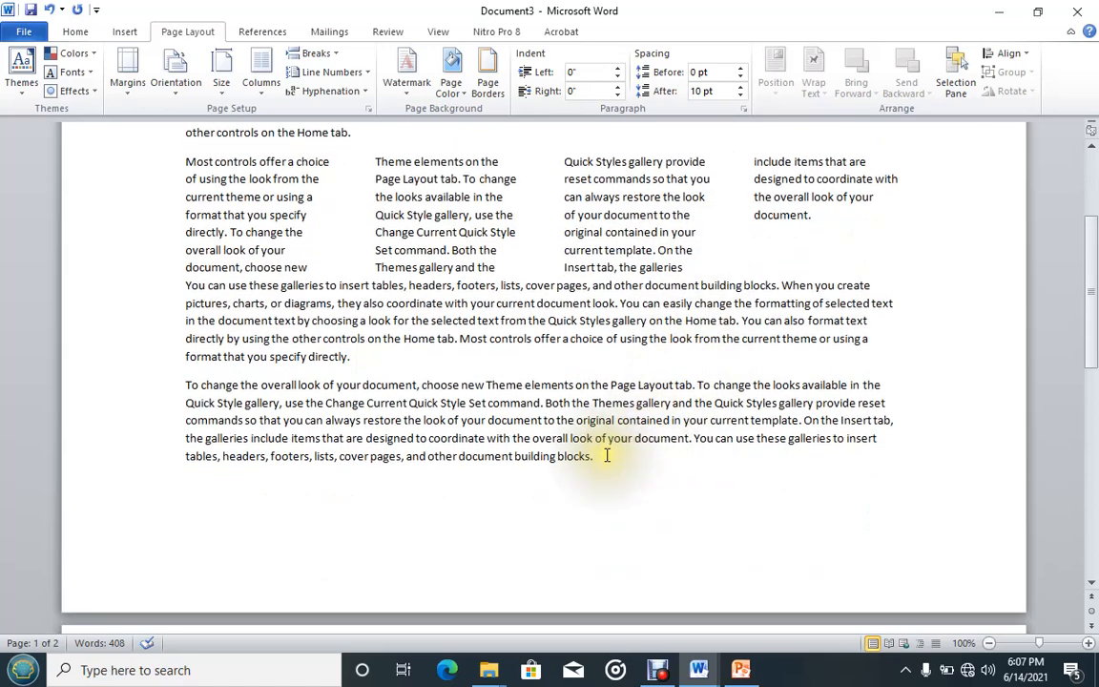
scroll(606, 458, down, 4)
scroll(606, 444, up, 8)
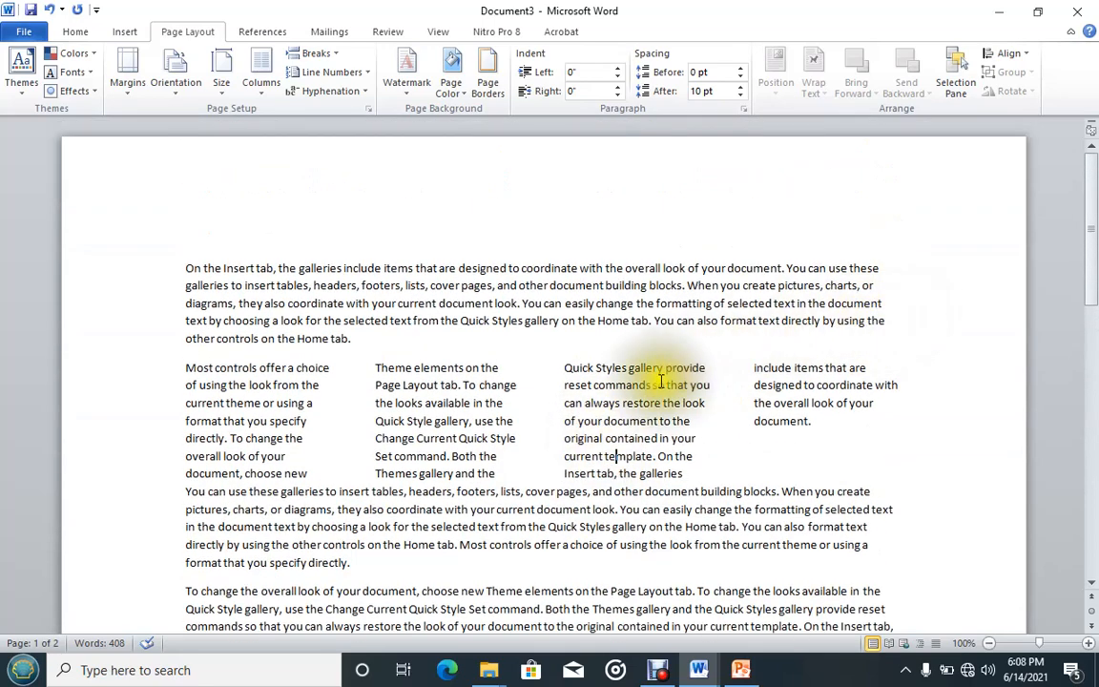
Format the first paragraph, beginning "On the Insert tab", as three equal-width columns with a line between them.
scroll(658, 382, down, 1)
scroll(647, 387, down, 3)
drag(603, 491, 417, 461)
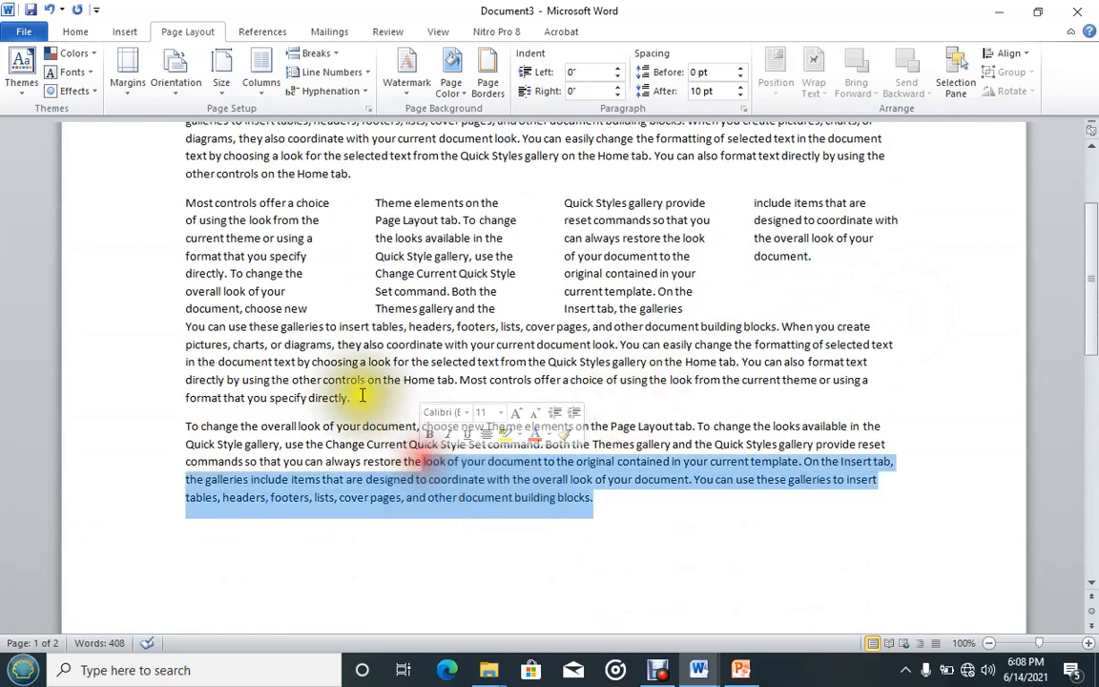
scroll(677, 269, up, 4)
drag(361, 339, 187, 270)
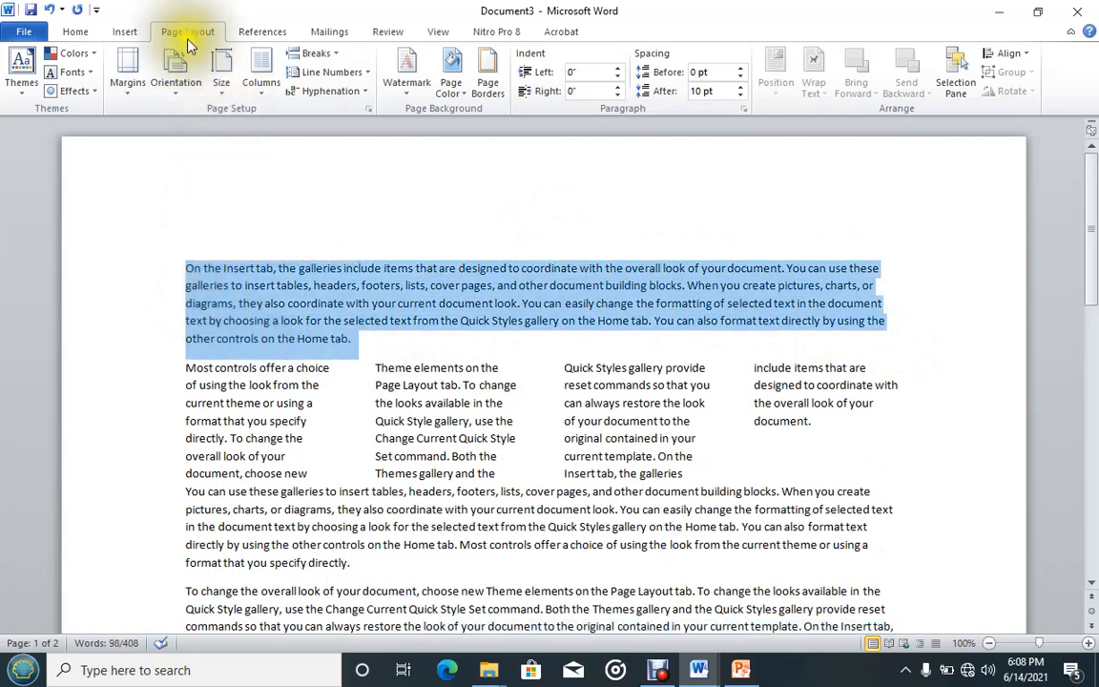
click(269, 95)
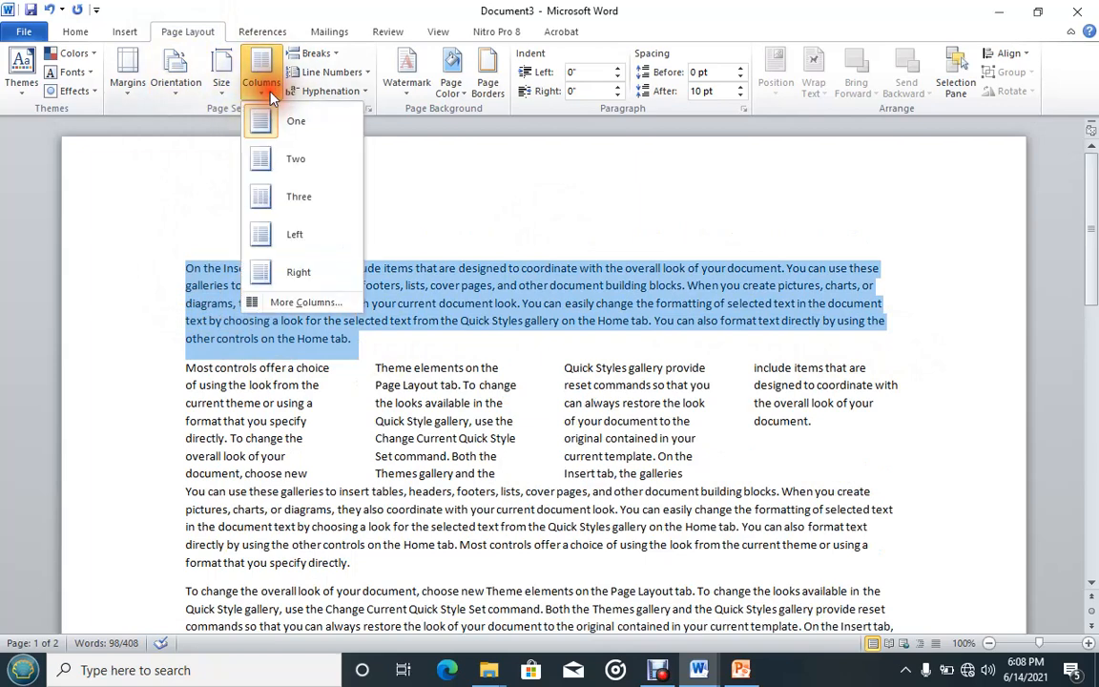
click(283, 302)
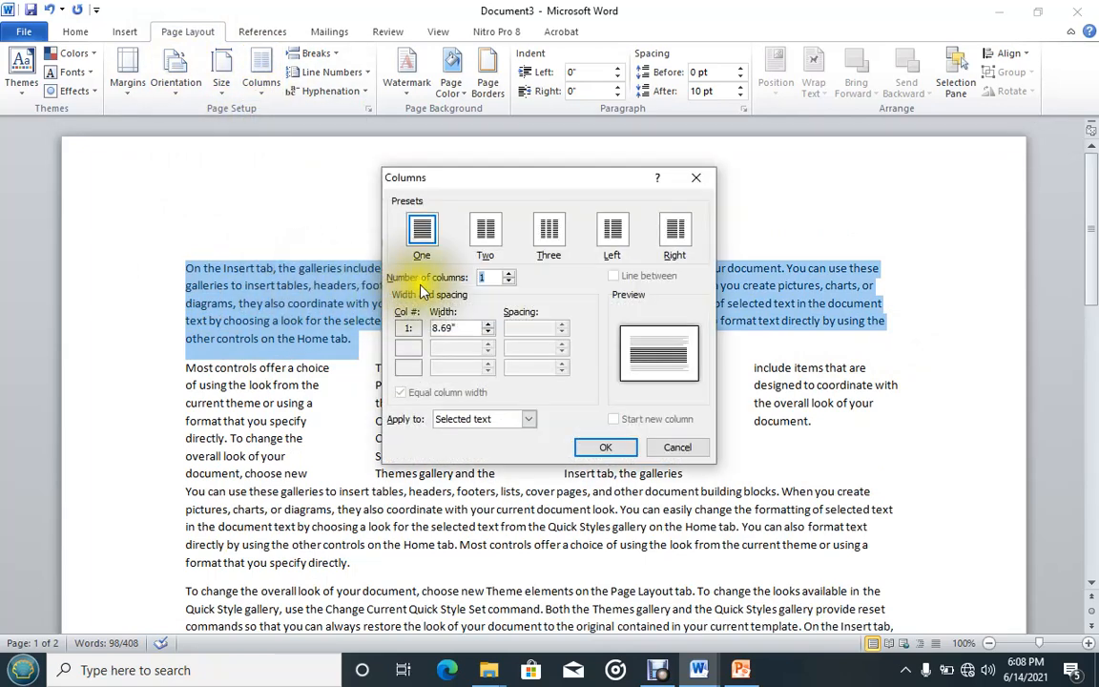
click(549, 234)
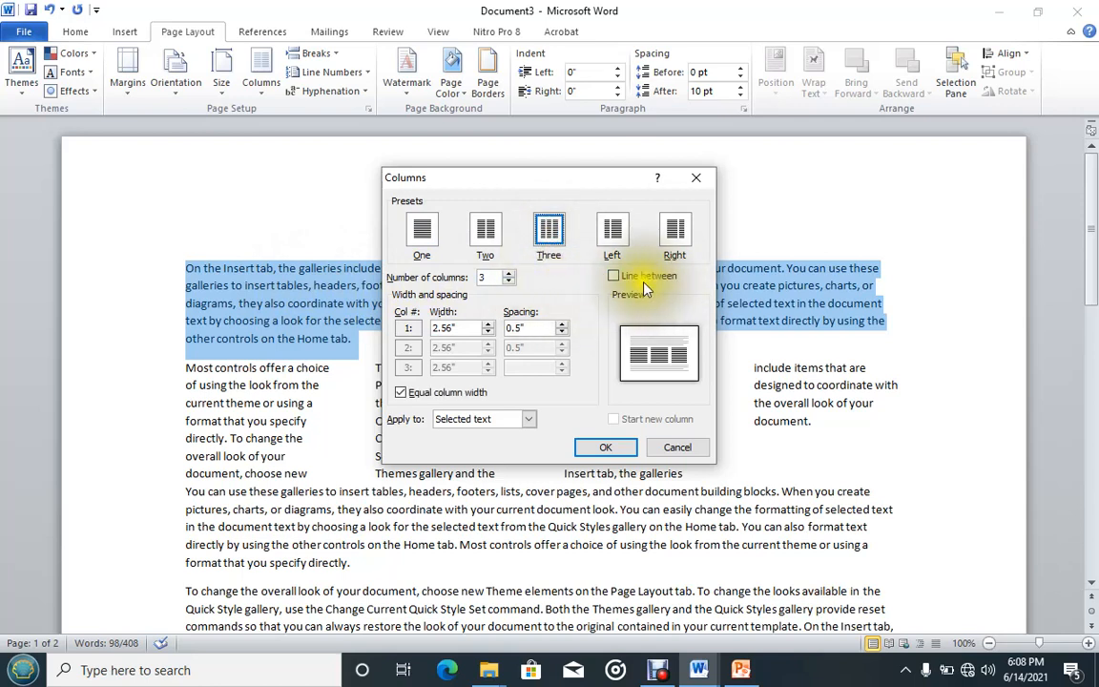
click(613, 277)
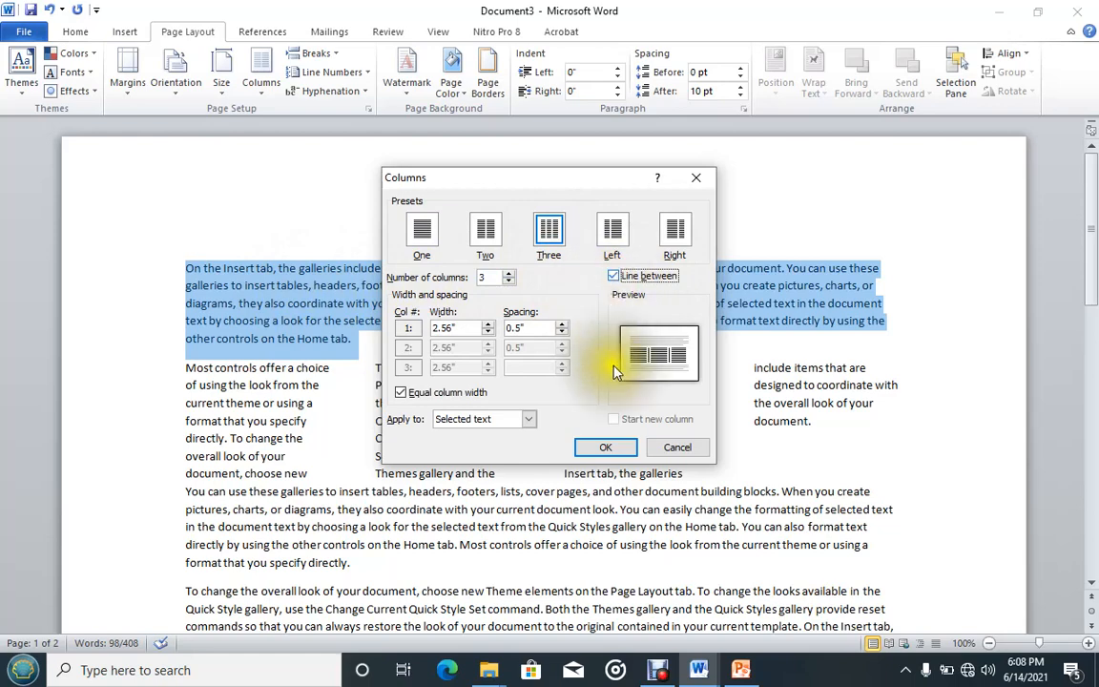
click(607, 446)
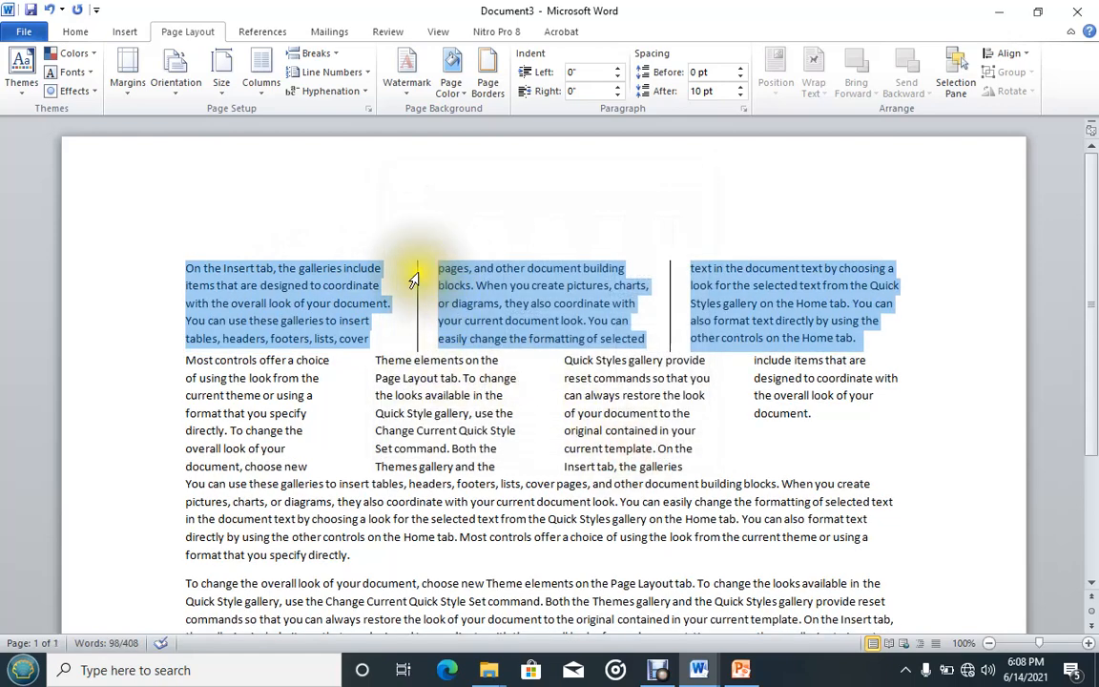
Deselect the first paragraph and examine how the three-column and four-column paragraphs are laid out on the page.
scroll(662, 332, down, 4)
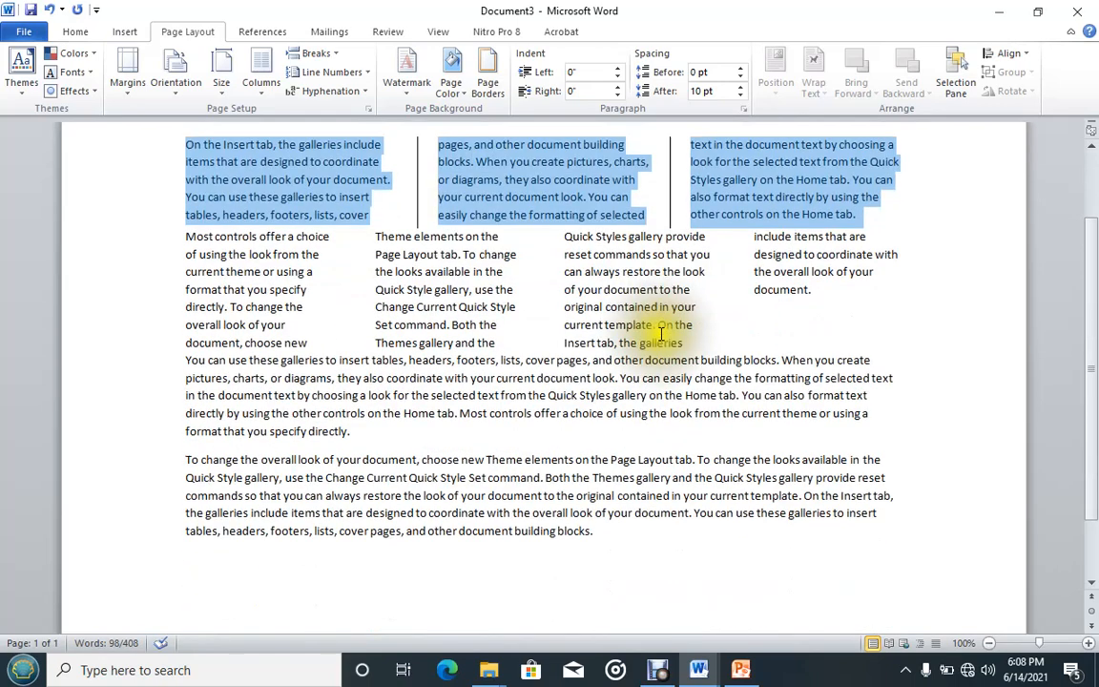
scroll(660, 329, up, 4)
scroll(658, 327, down, 4)
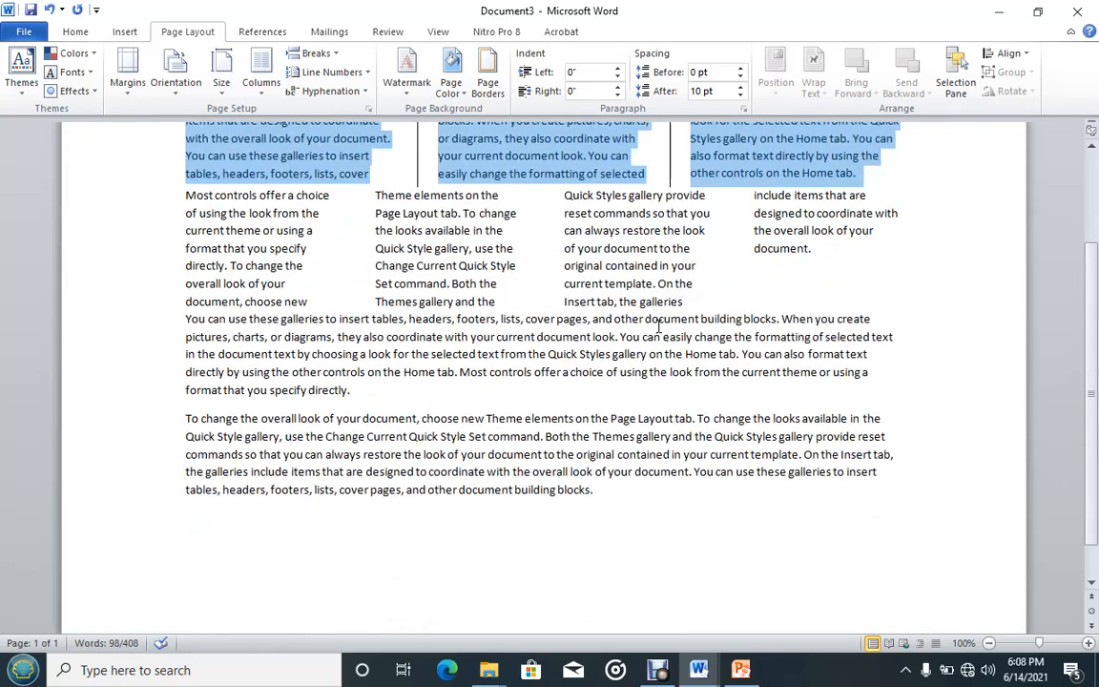
drag(414, 284, 421, 285)
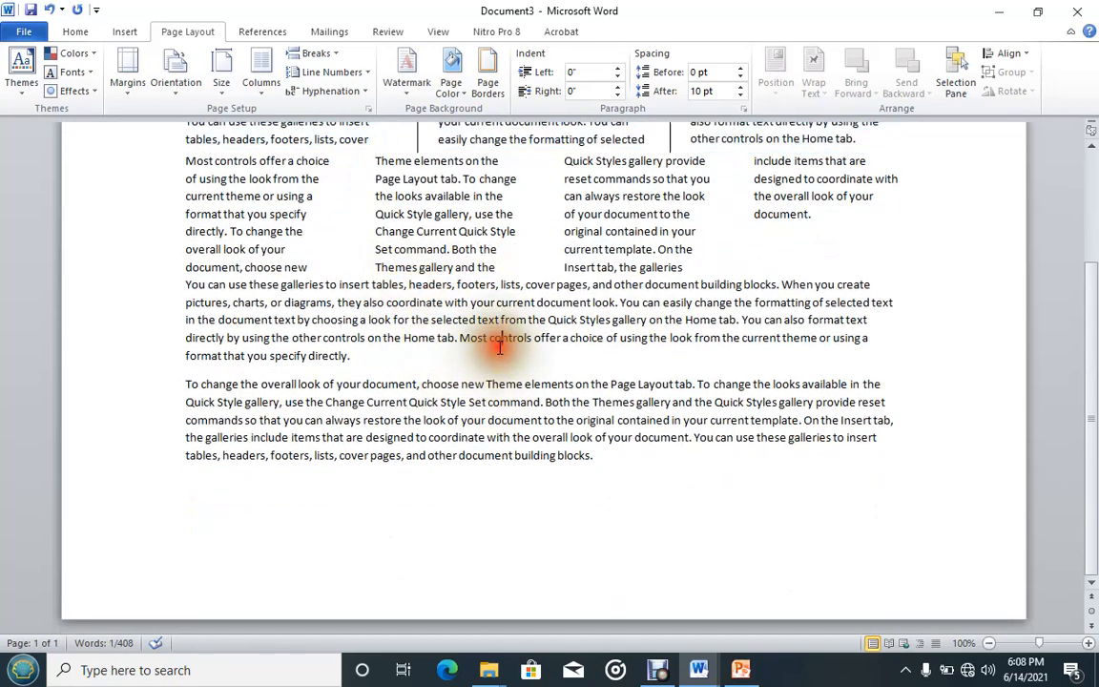
click(498, 338)
scroll(497, 338, up, 4)
scroll(521, 333, down, 3)
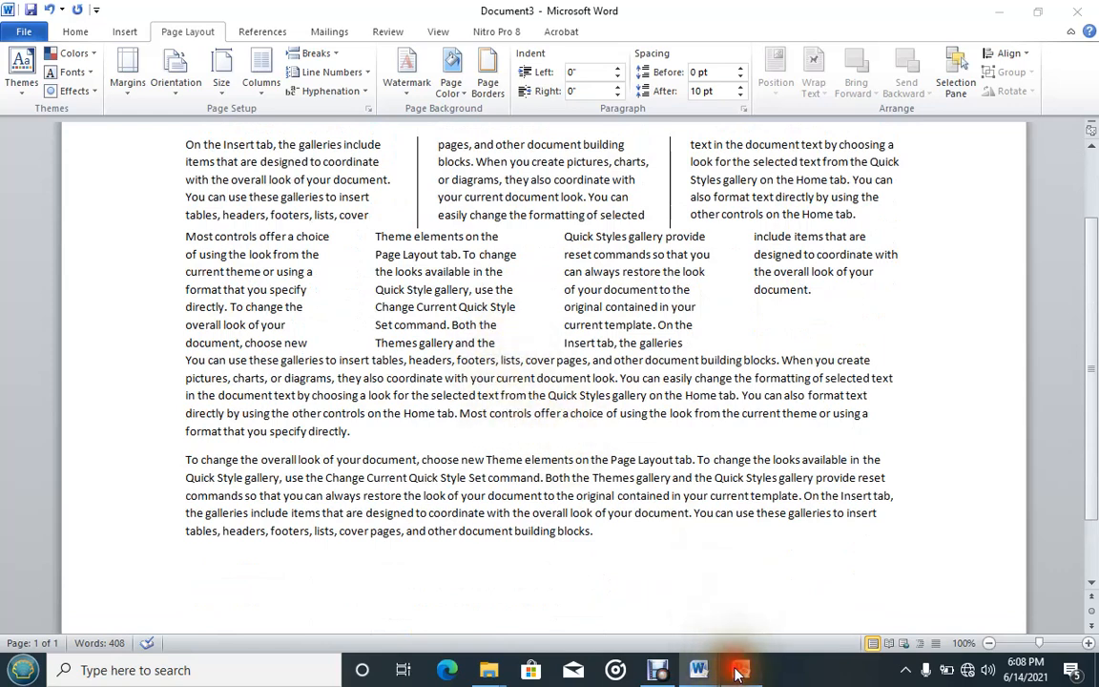
Check the remaining lesson topics in the PowerPoint slide show, and return to Word to review the document's pages.
click(739, 671)
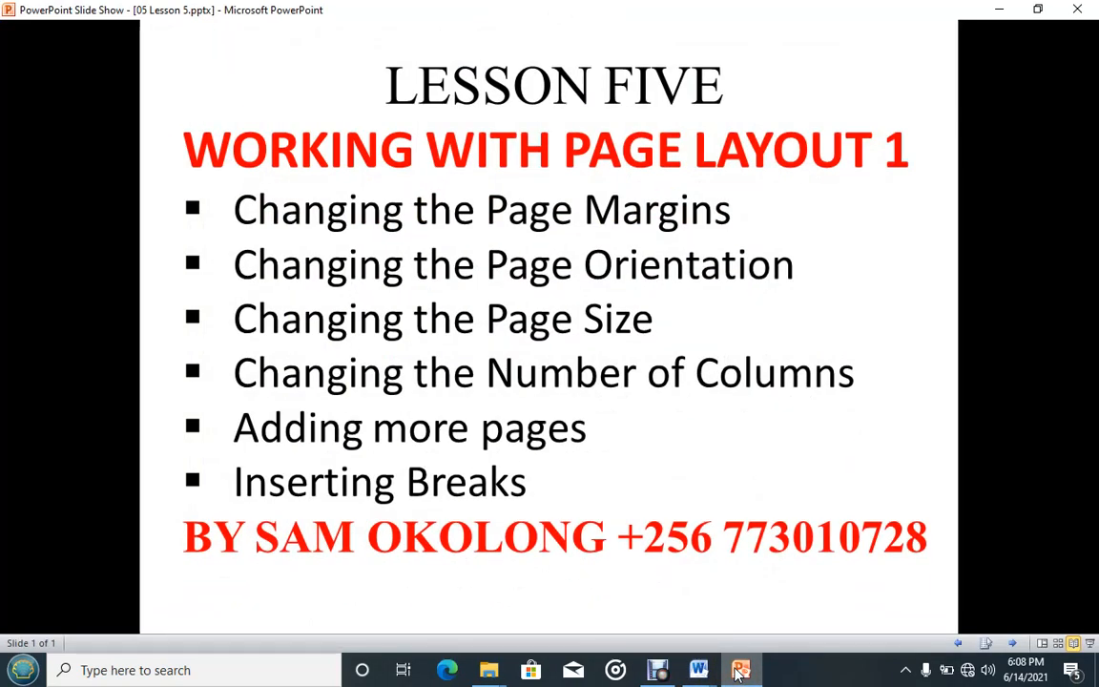
click(737, 674)
scroll(458, 361, up, 3)
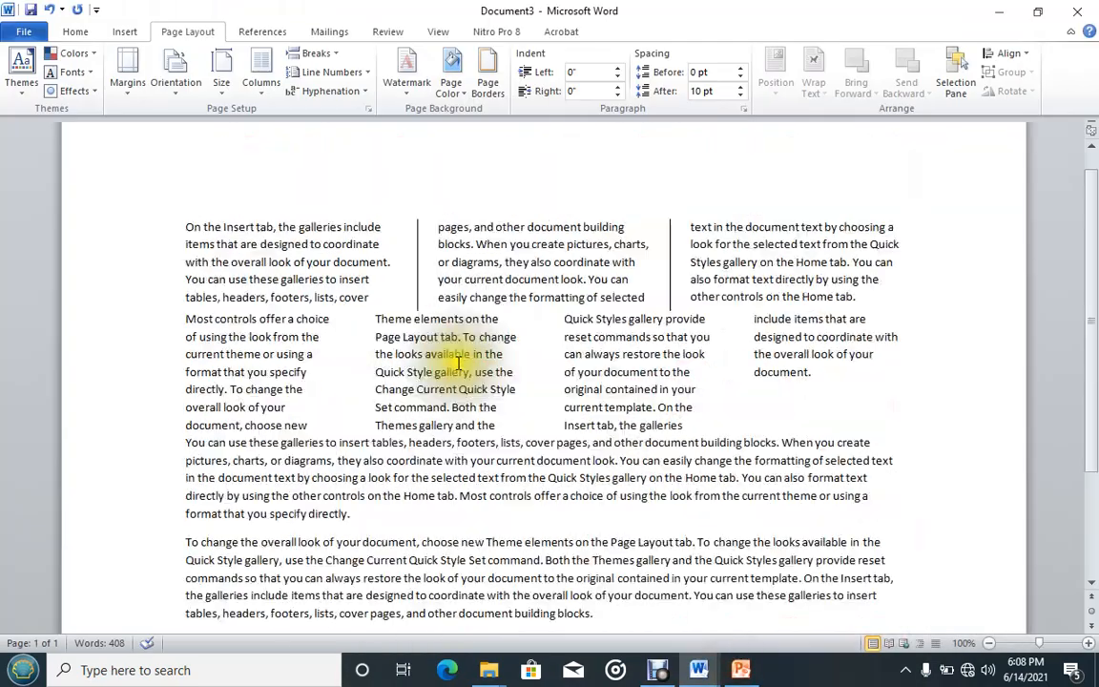
scroll(455, 353, down, 4)
scroll(456, 353, up, 4)
scroll(368, 368, down, 3)
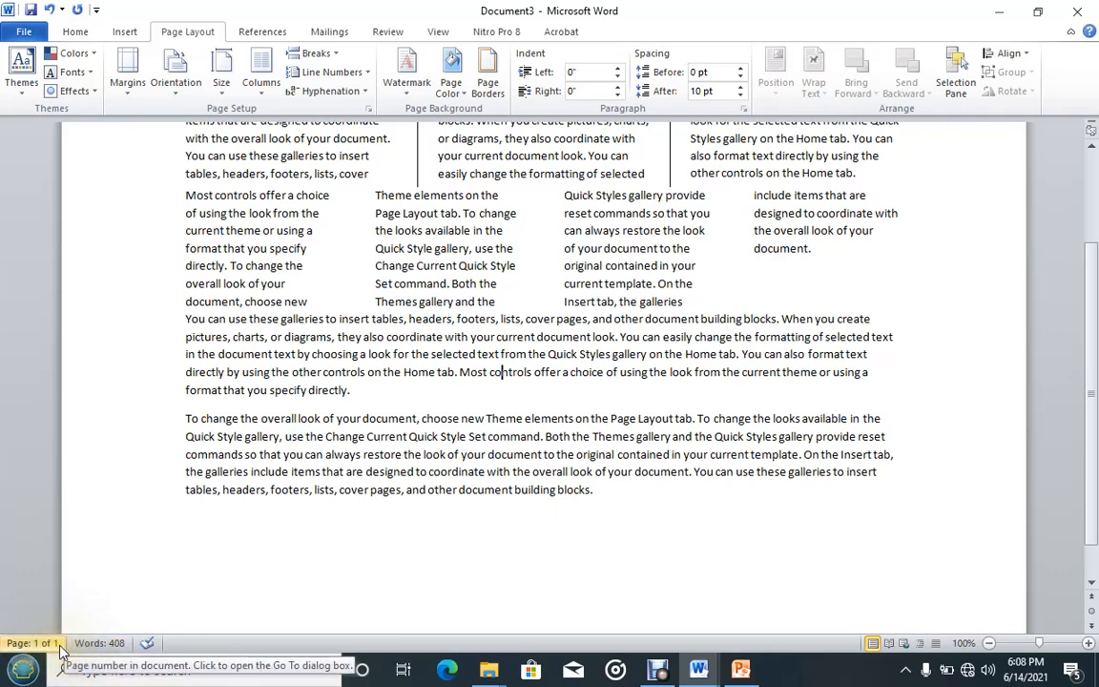
scroll(318, 480, up, 2)
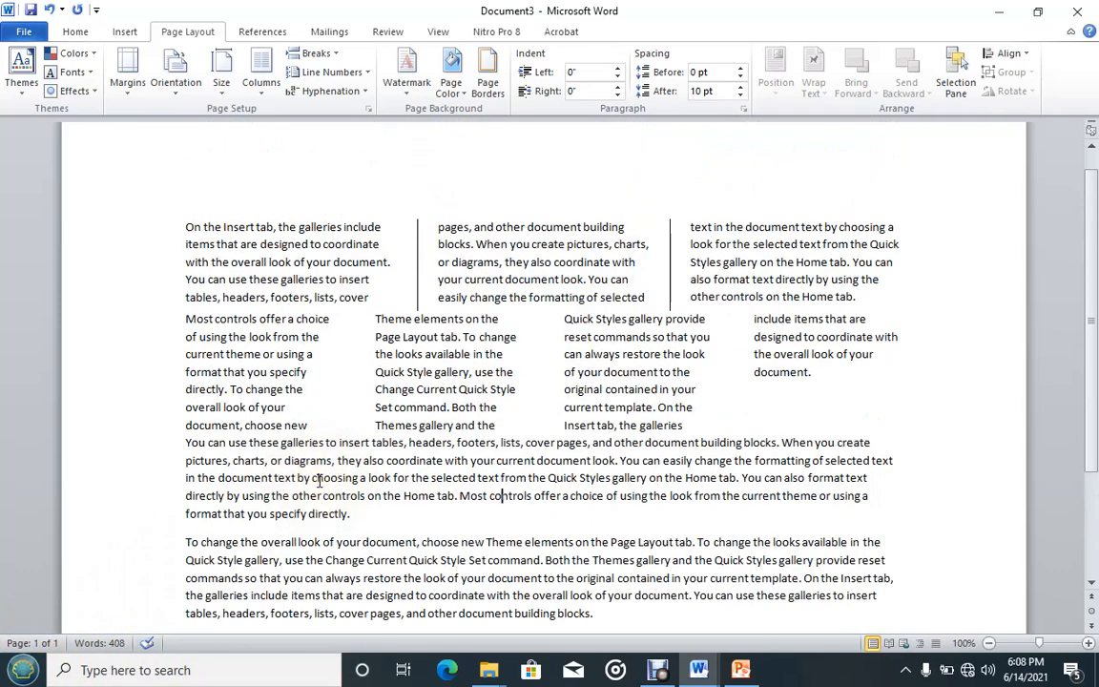
Try inserting a blank page at the end of the document's last paragraph, and undo the insertion.
scroll(363, 439, down, 3)
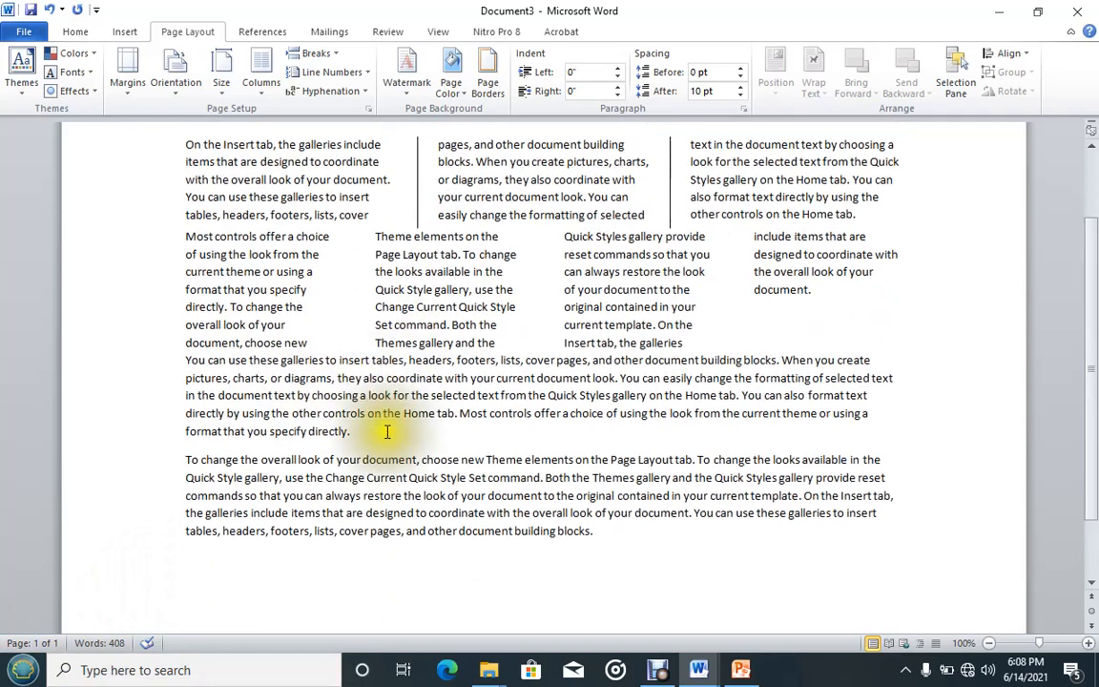
scroll(392, 391, up, 1)
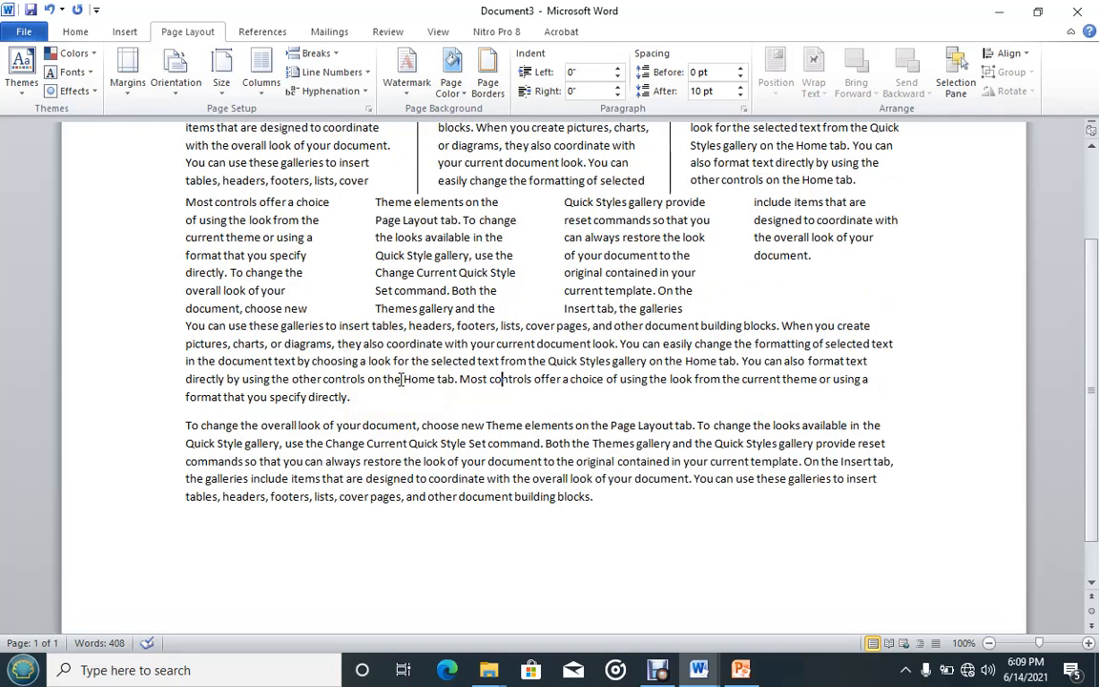
click(594, 496)
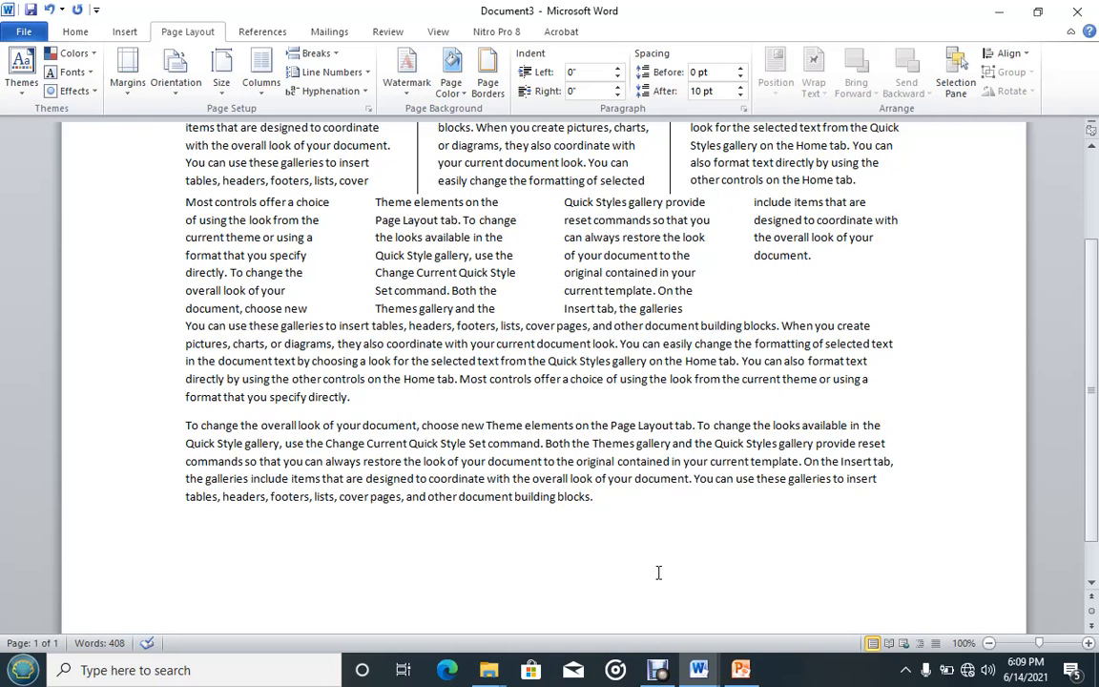
click(125, 33)
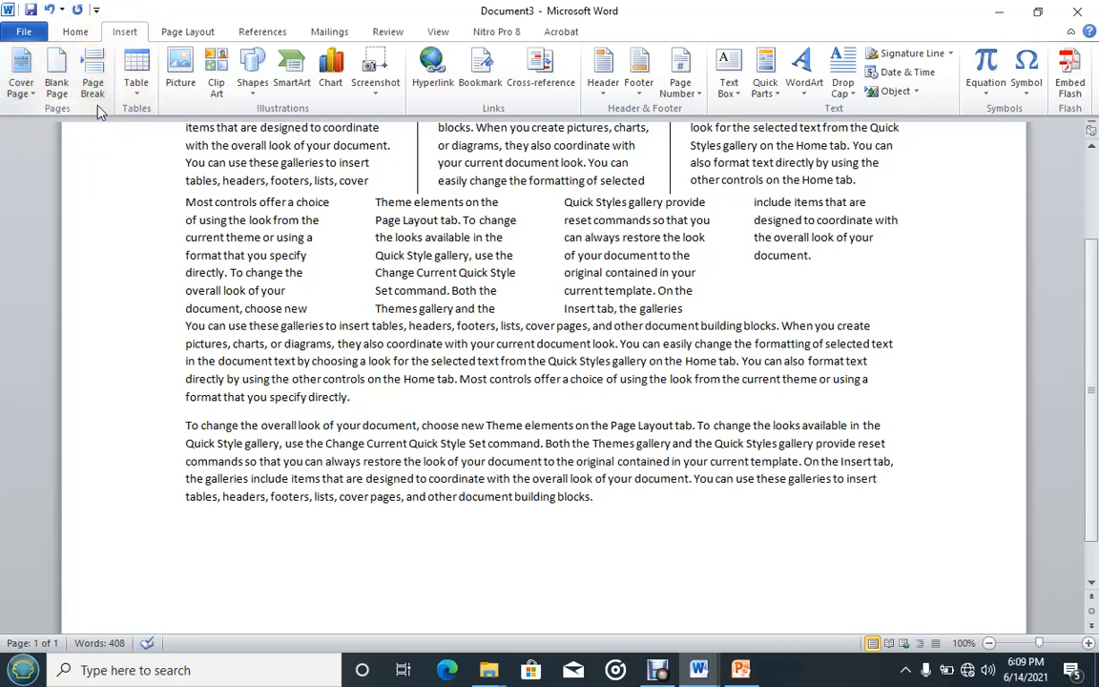
click(55, 82)
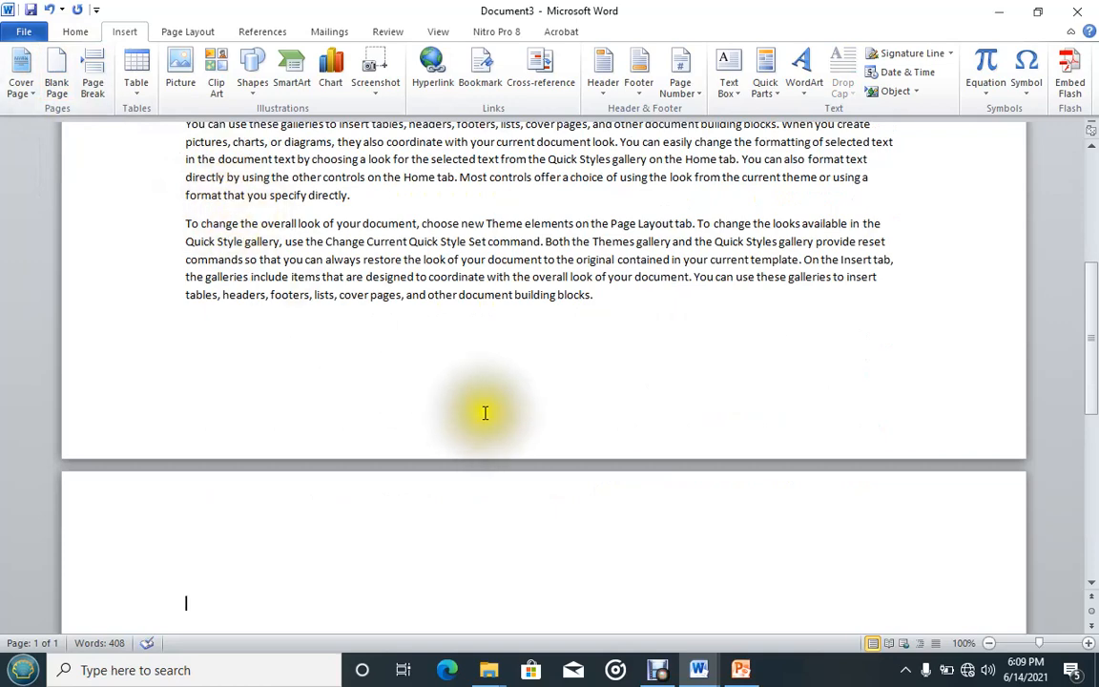
scroll(411, 368, down, 3)
scroll(282, 352, up, 10)
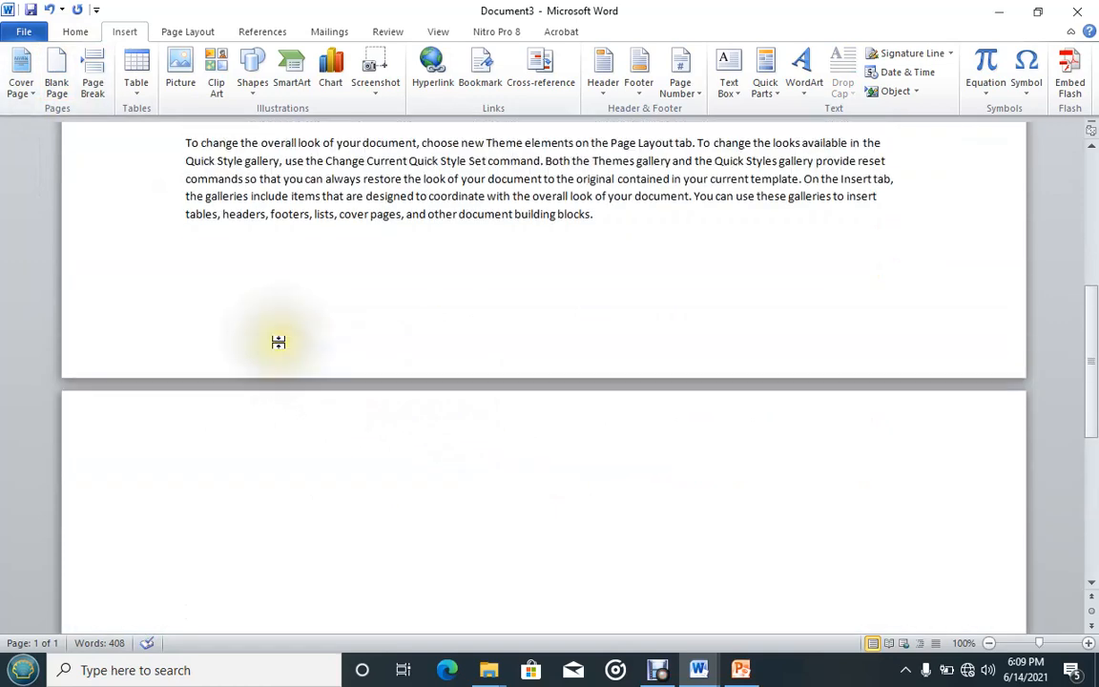
scroll(280, 336, up, 3)
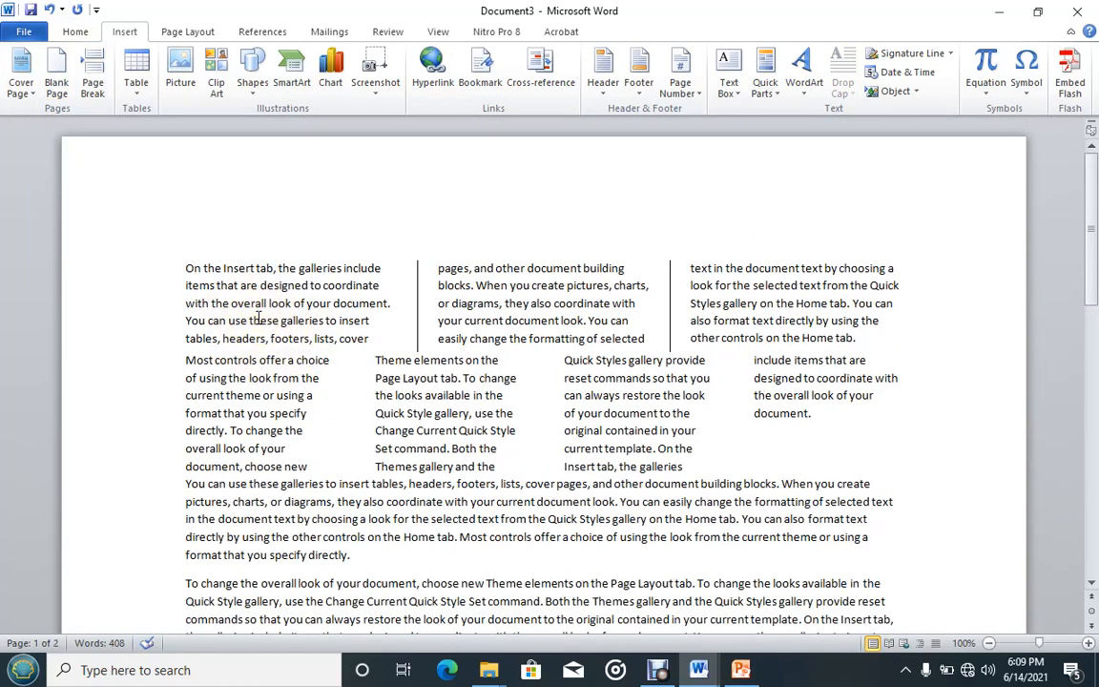
scroll(258, 325, down, 15)
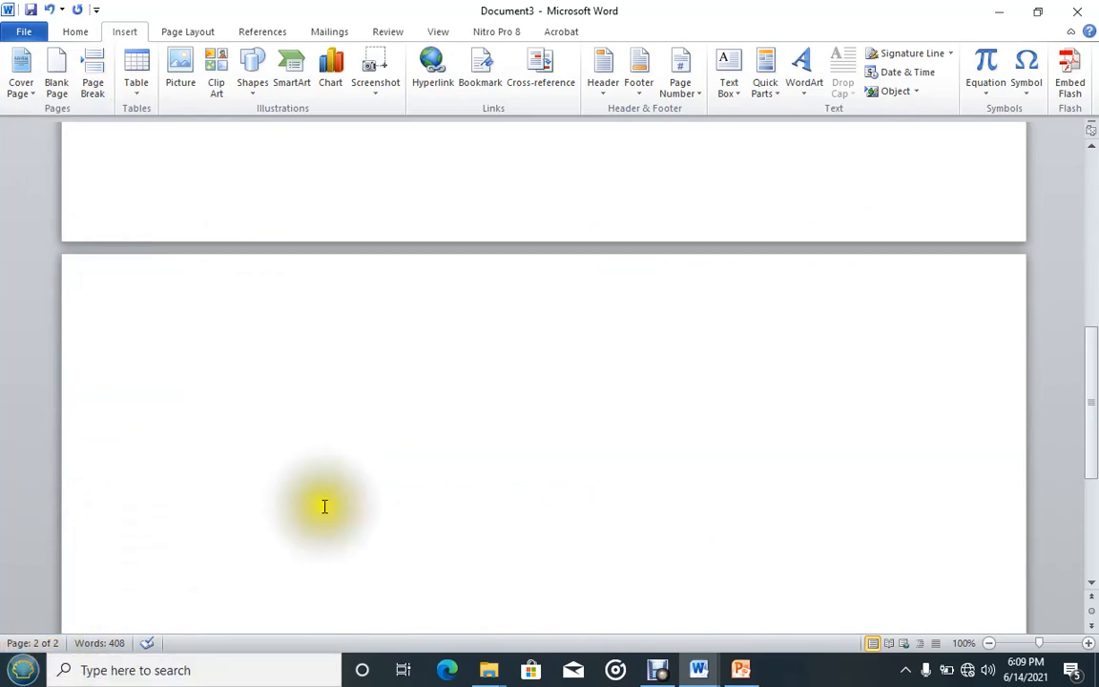
scroll(446, 475, up, 4)
scroll(445, 475, up, 4)
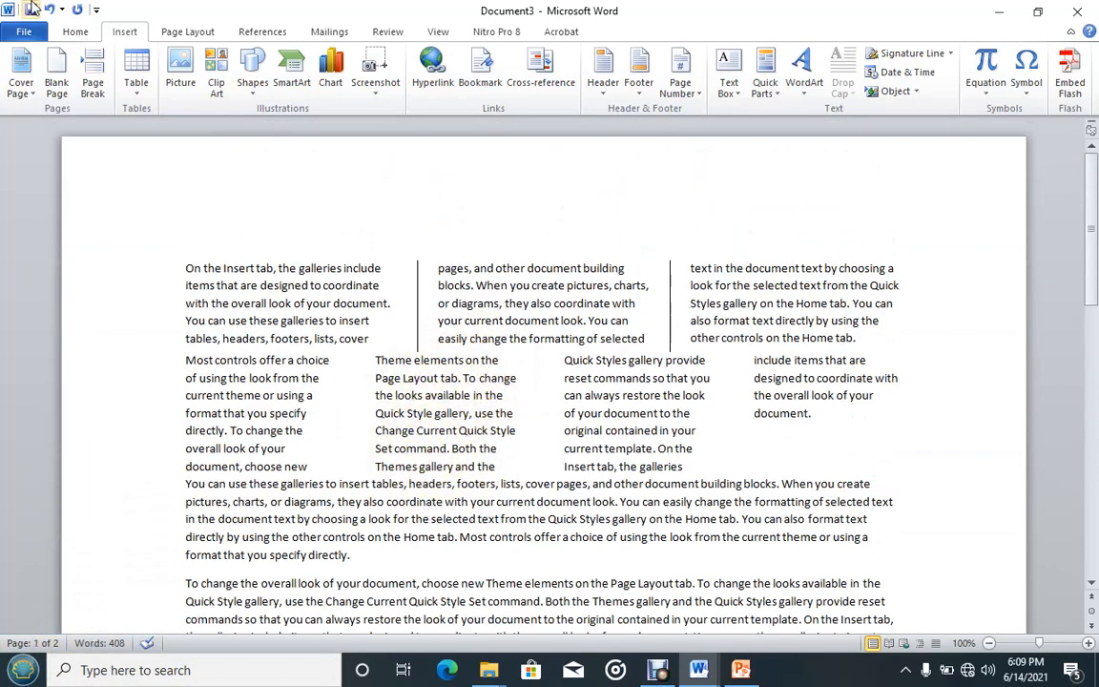
click(54, 16)
Try inserting a blank page inside the word "current" in the paragraph beginning "You can use these galleries", and undo it.
scroll(392, 448, down, 2)
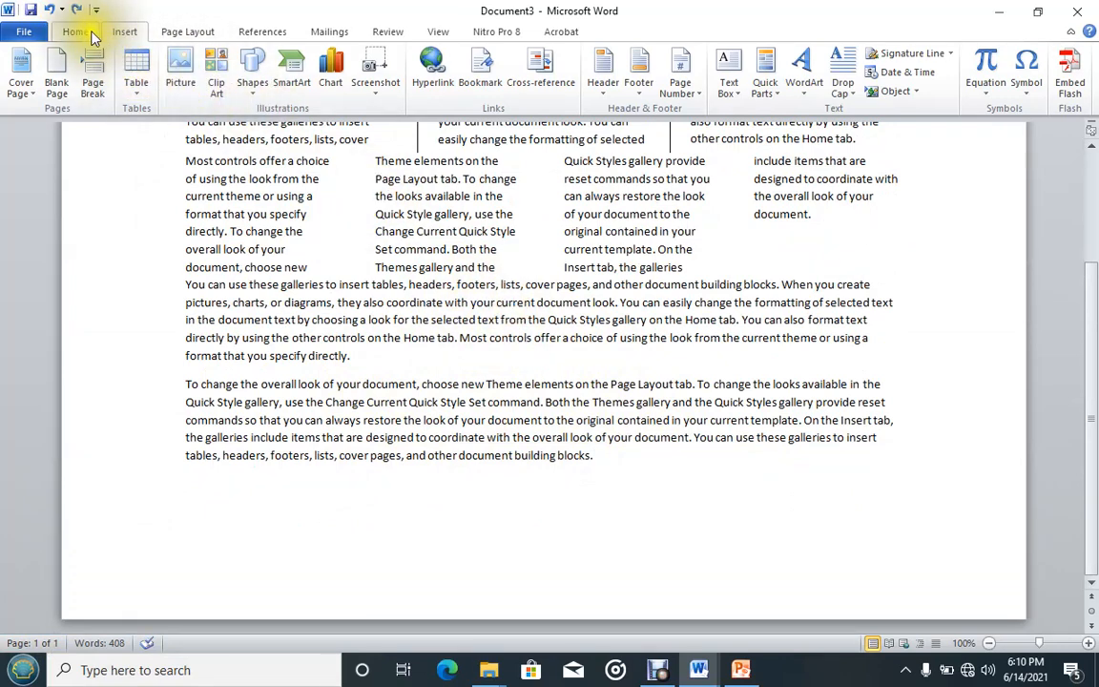
click(57, 72)
scroll(434, 435, down, 15)
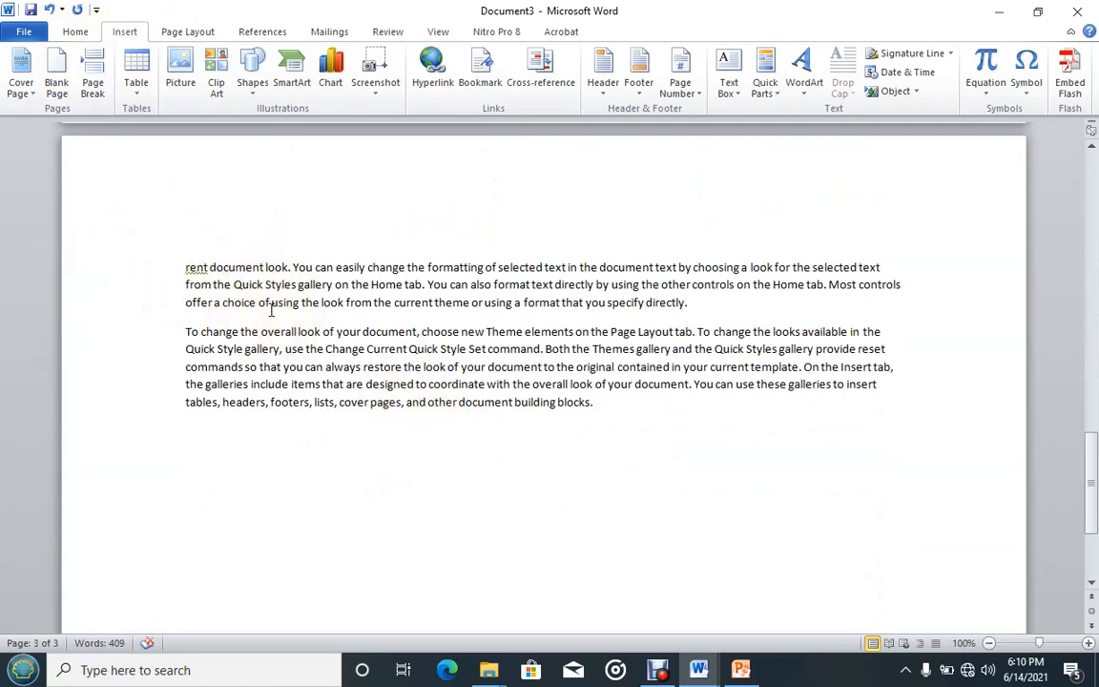
click(57, 10)
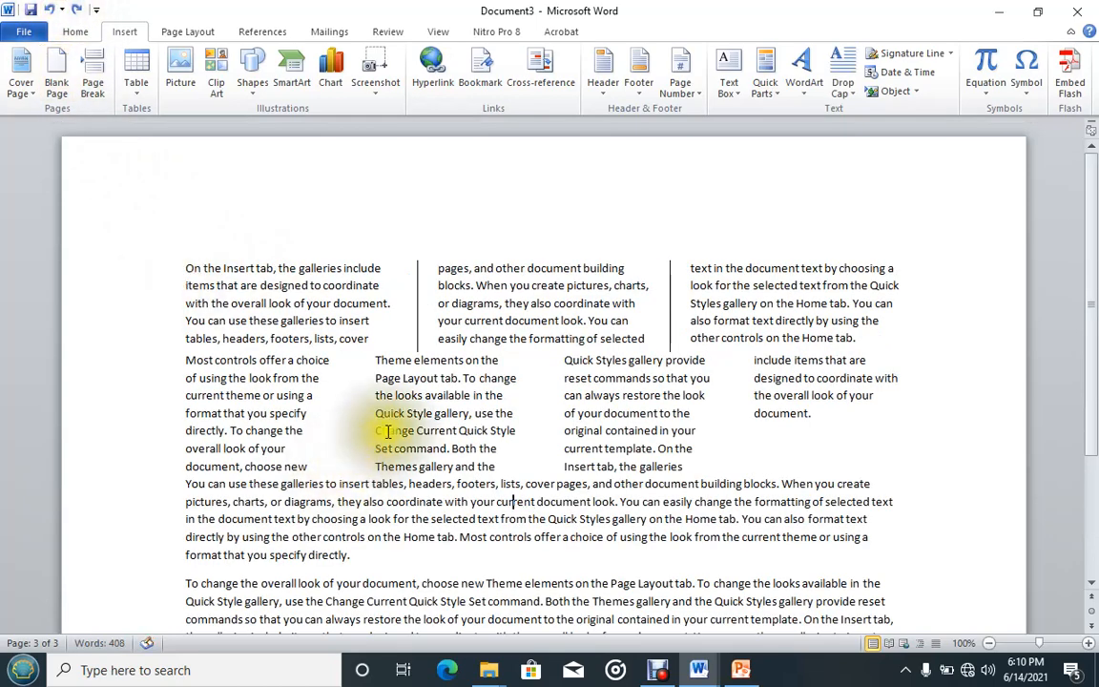
Insert a blank page after the document's last paragraph, and review how the pages follow each other.
scroll(387, 434, down, 4)
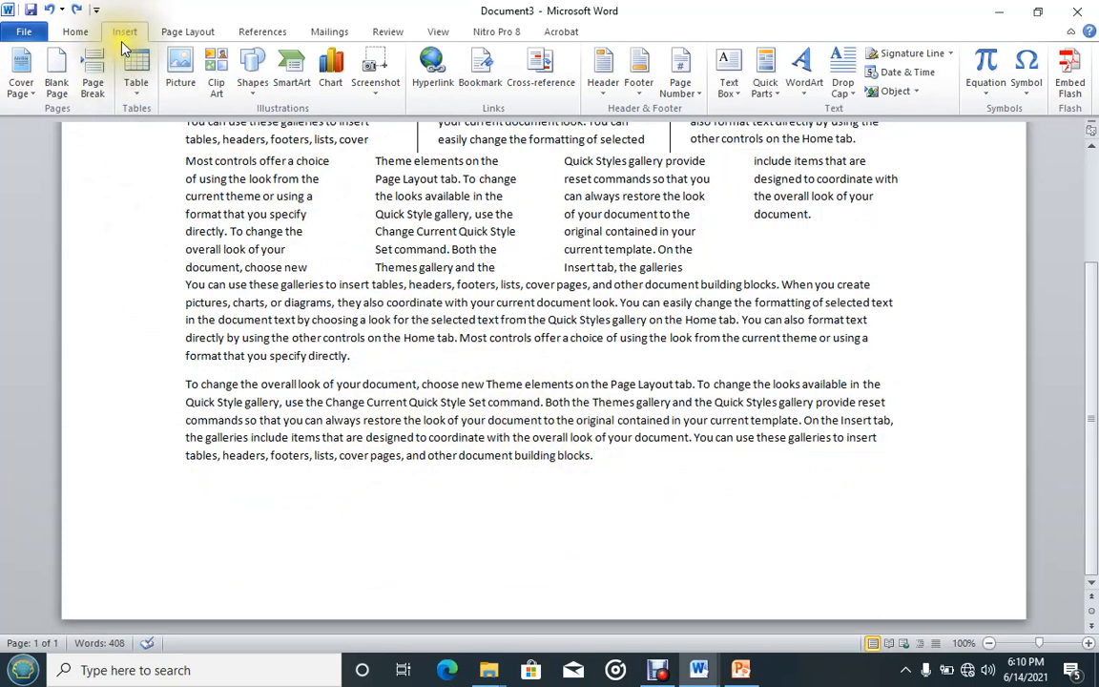
click(55, 75)
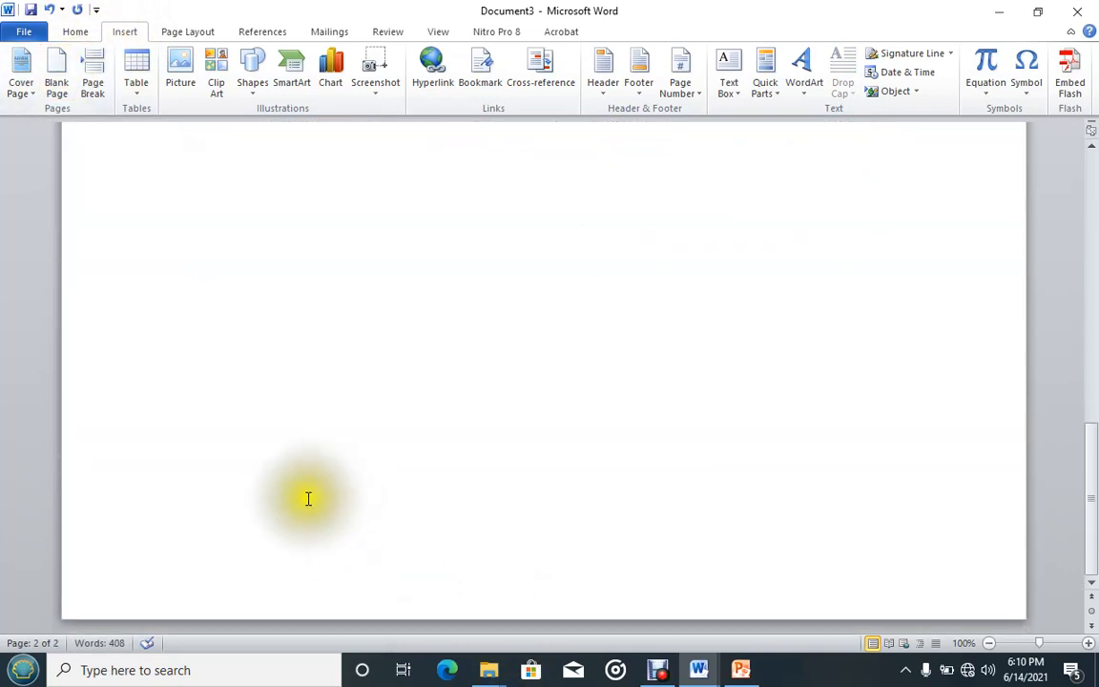
scroll(305, 506, up, 10)
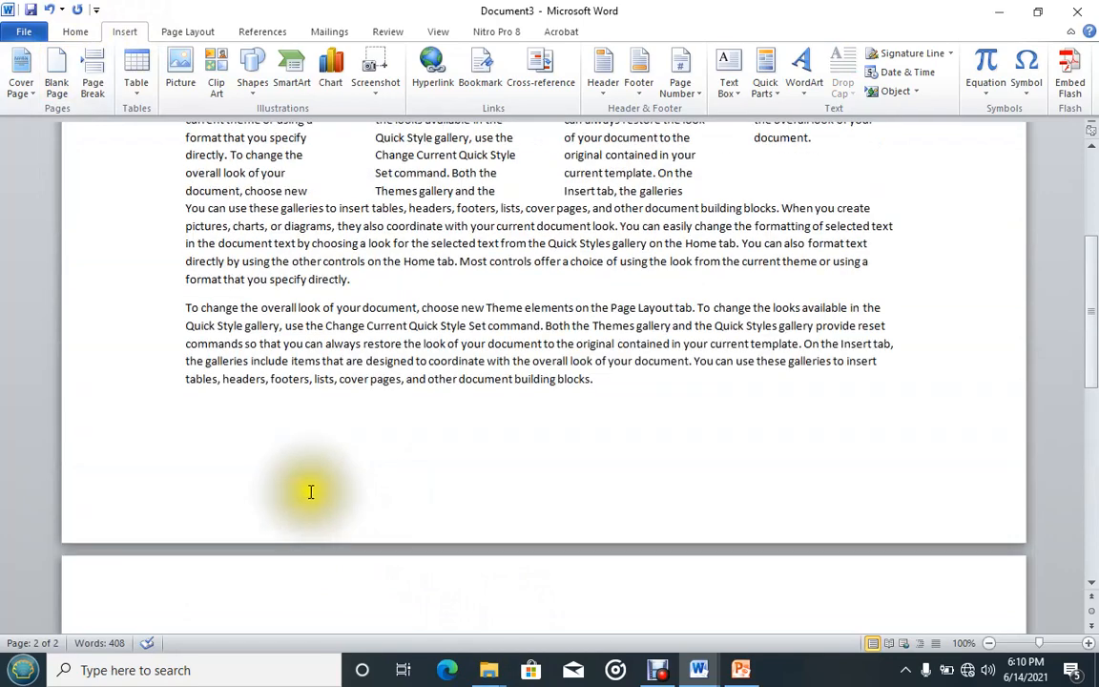
scroll(317, 484, down, 3)
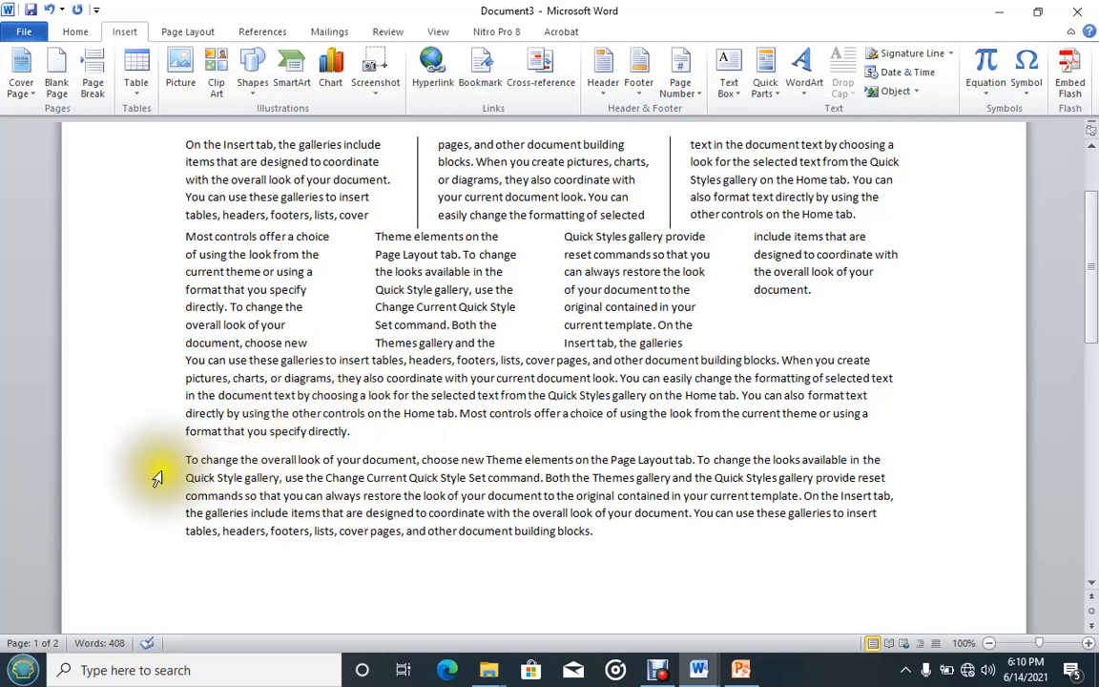
scroll(380, 531, down, 4)
scroll(384, 528, down, 4)
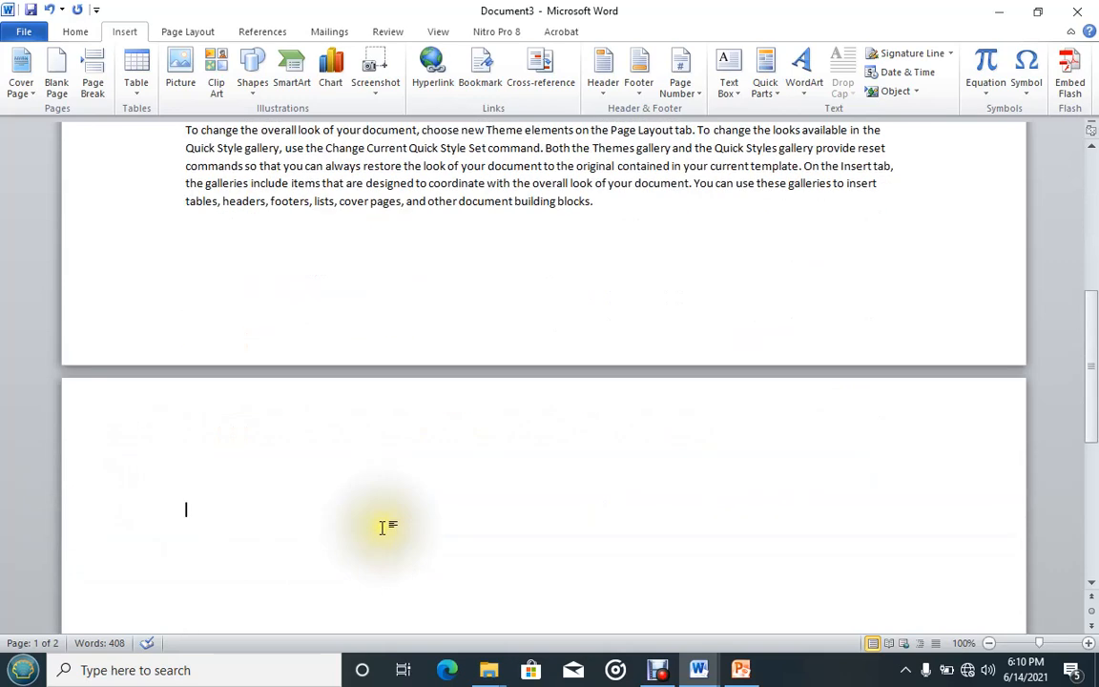
scroll(386, 529, up, 6)
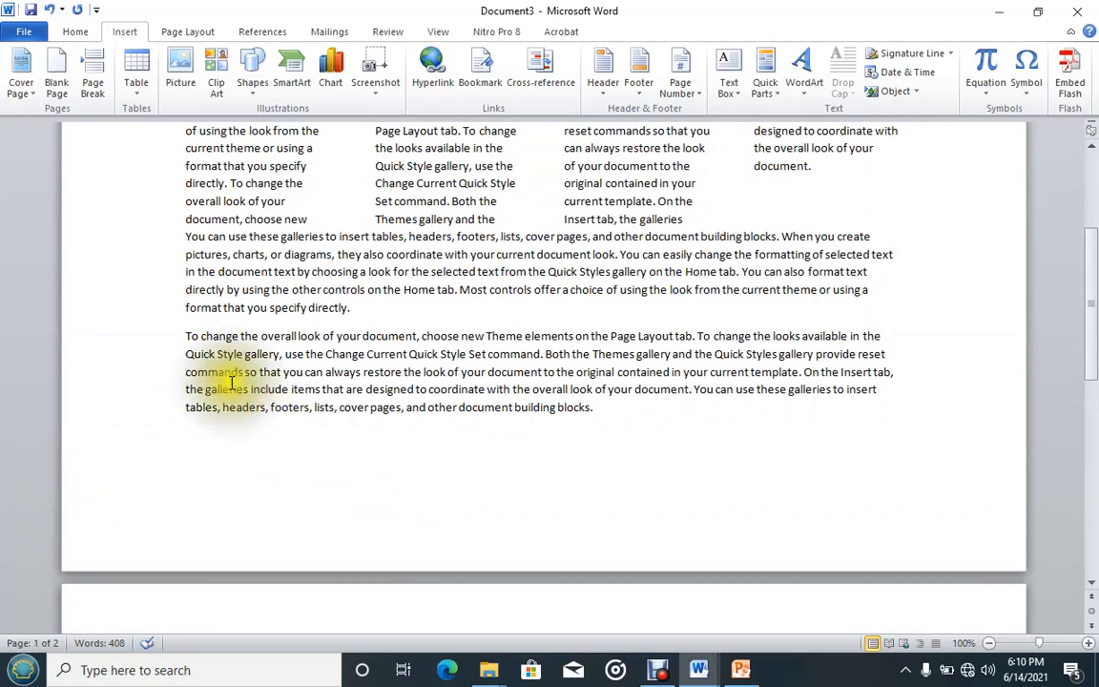
Insert a page break directly before the last paragraph, beginning "To change the overall look of your document", and check the page layout.
click(185, 336)
mouse_move(185, 336)
mouse_down()
mouse_move(417, 422)
mouse_move(588, 417)
mouse_move(382, 407)
mouse_move(167, 341)
mouse_up()
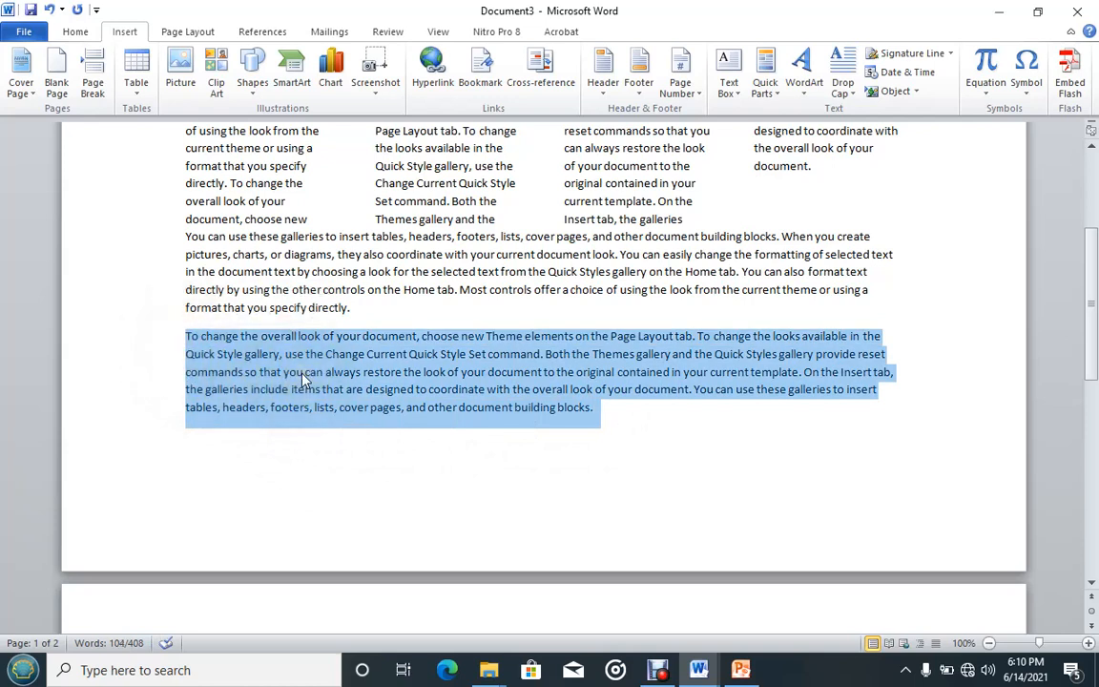
click(351, 310)
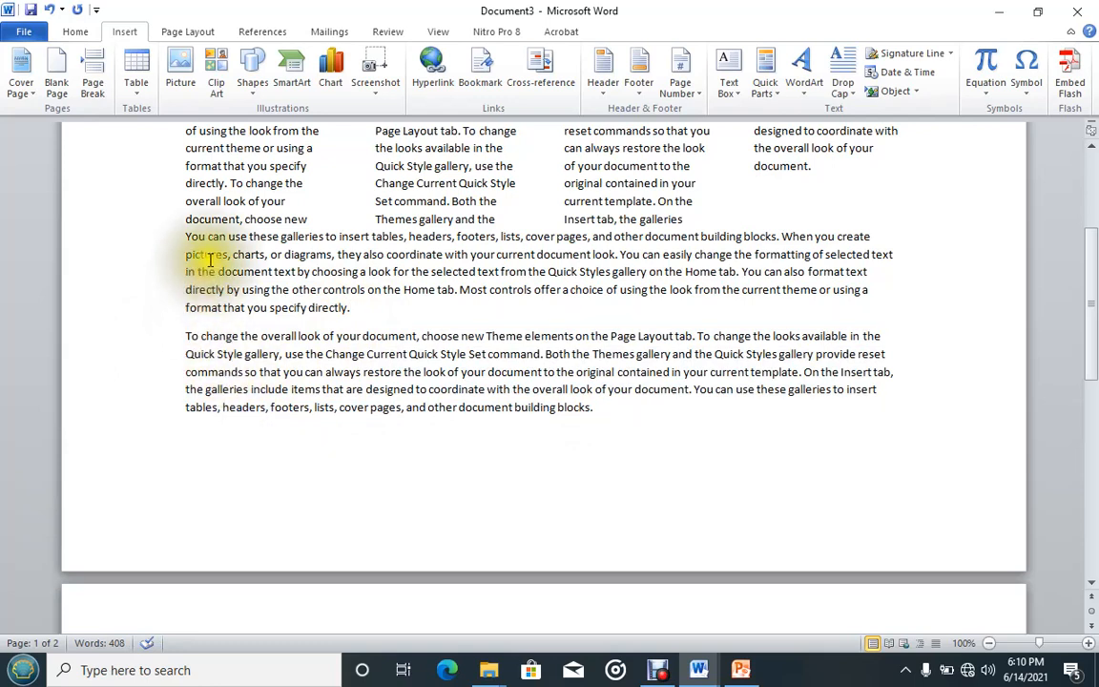
click(350, 308)
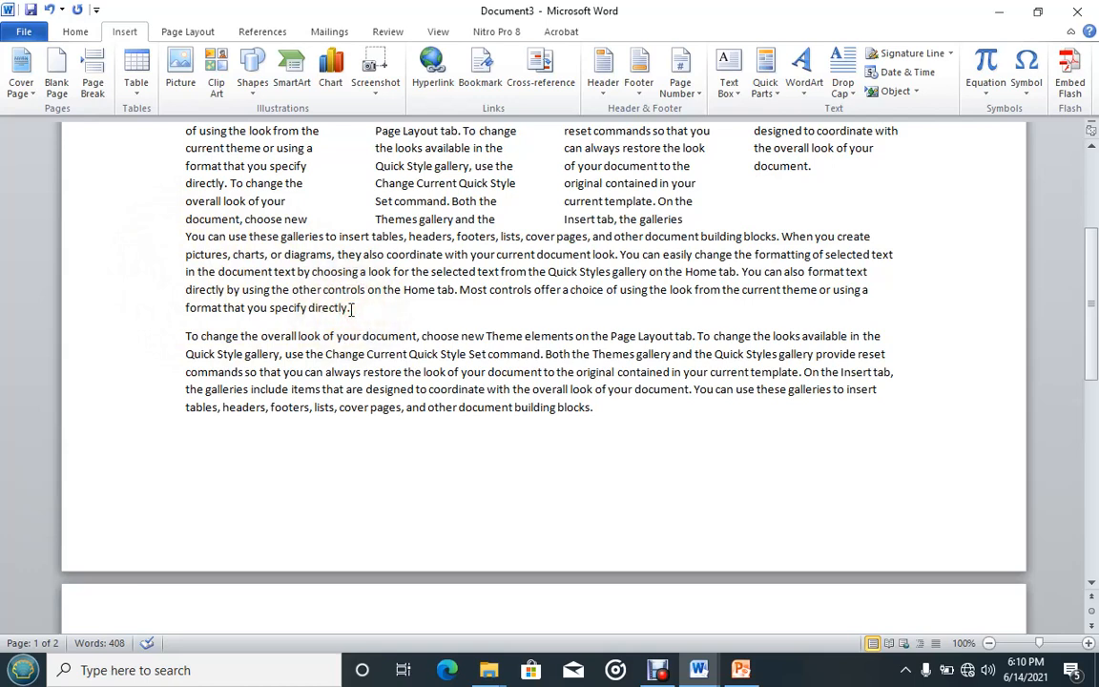
click(185, 336)
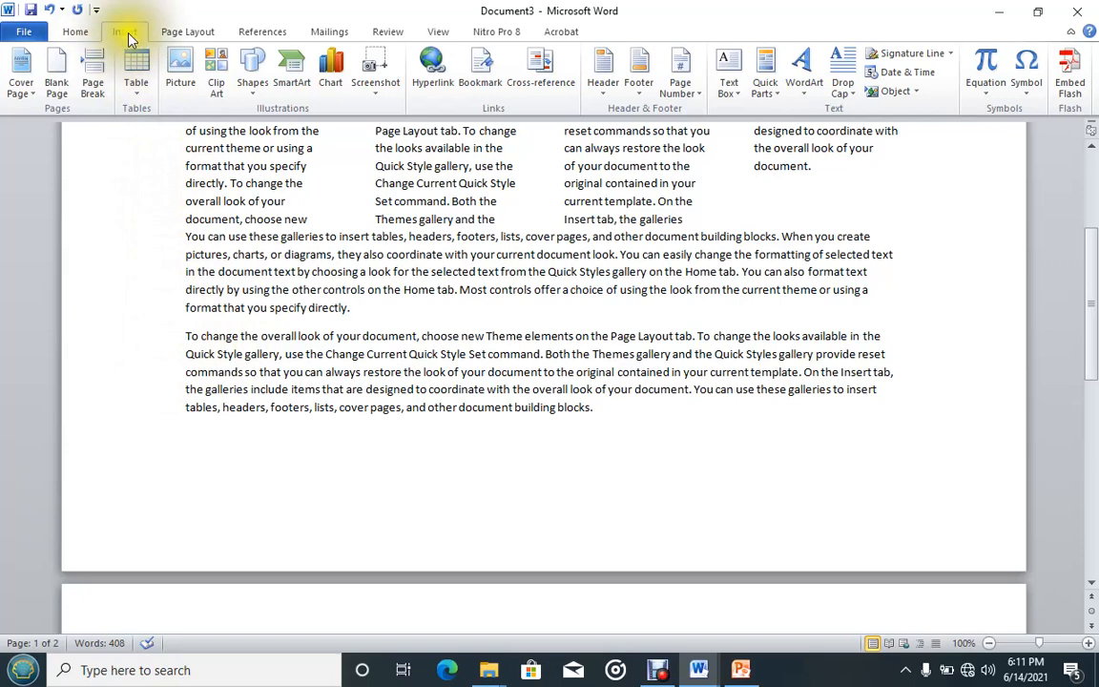
click(91, 75)
scroll(172, 177, down, 5)
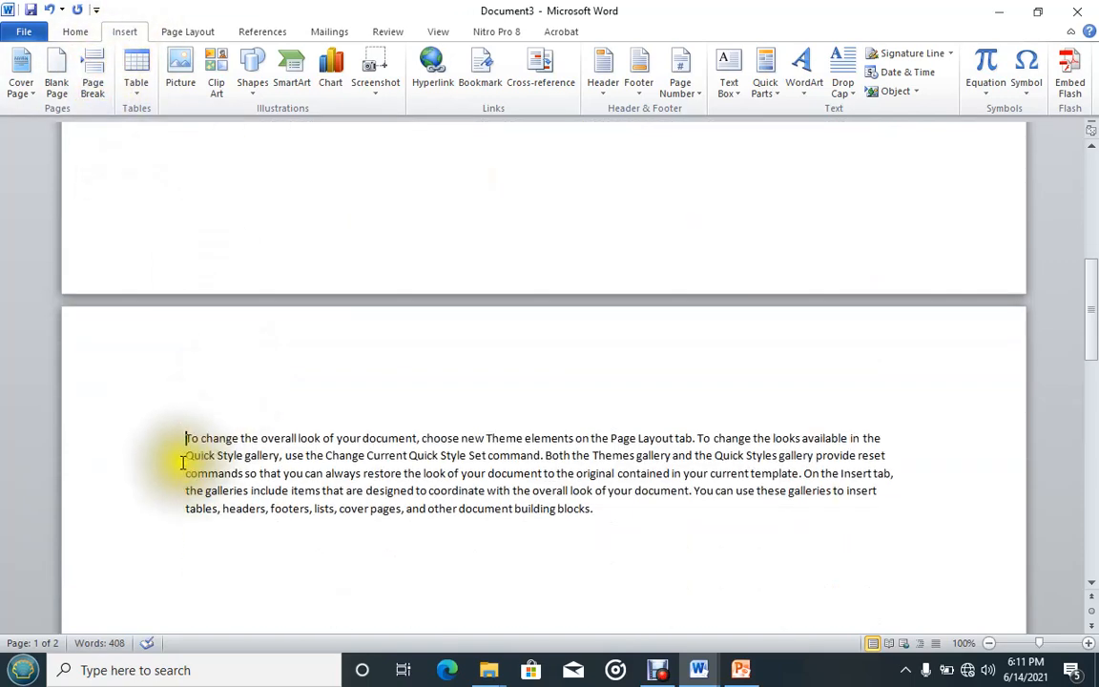
scroll(196, 434, up, 5)
scroll(208, 425, down, 10)
scroll(200, 401, up, 5)
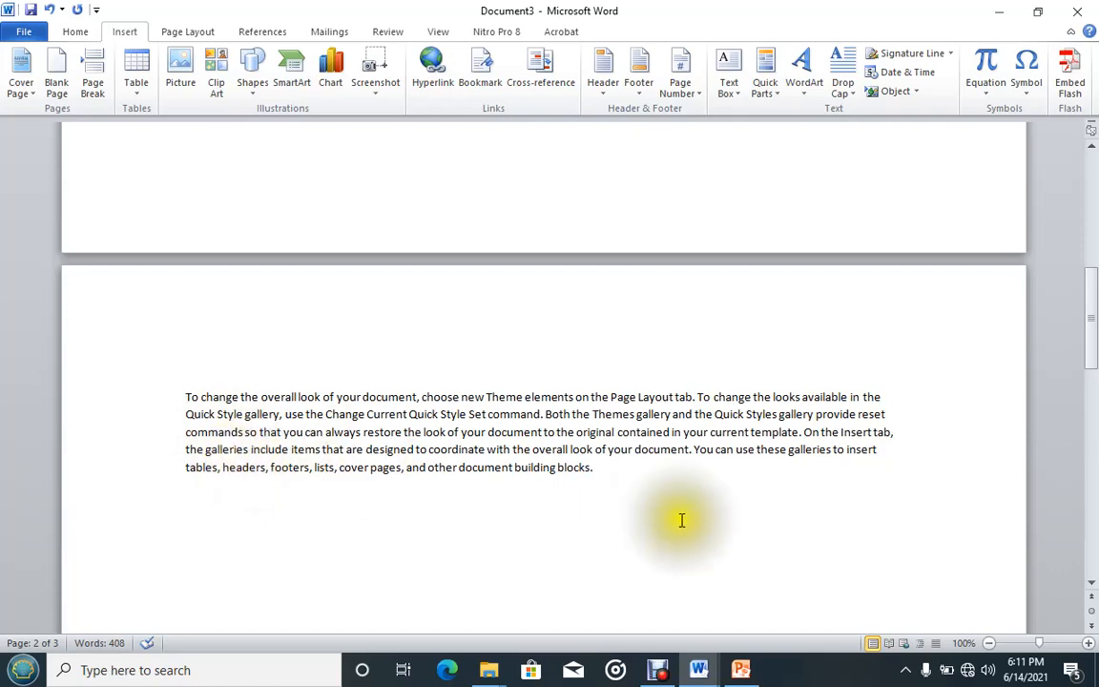
Compare the covered topics with the lesson list in the PowerPoint slide show, and return to the first page of the Word document.
click(751, 675)
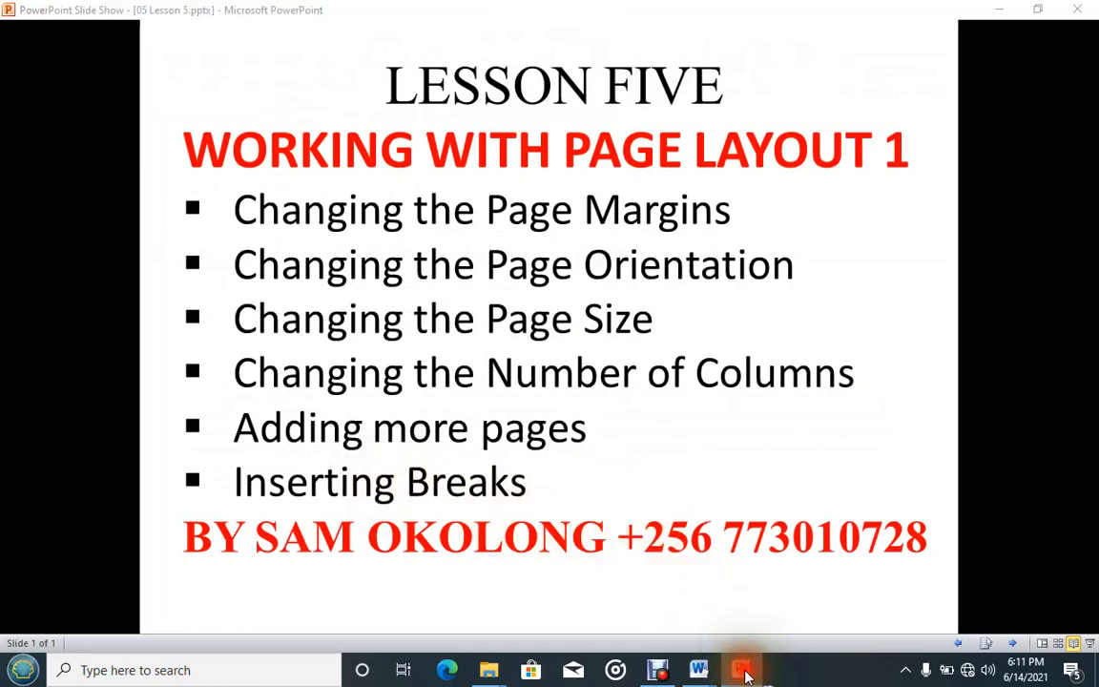
click(699, 670)
scroll(533, 433, up, 7)
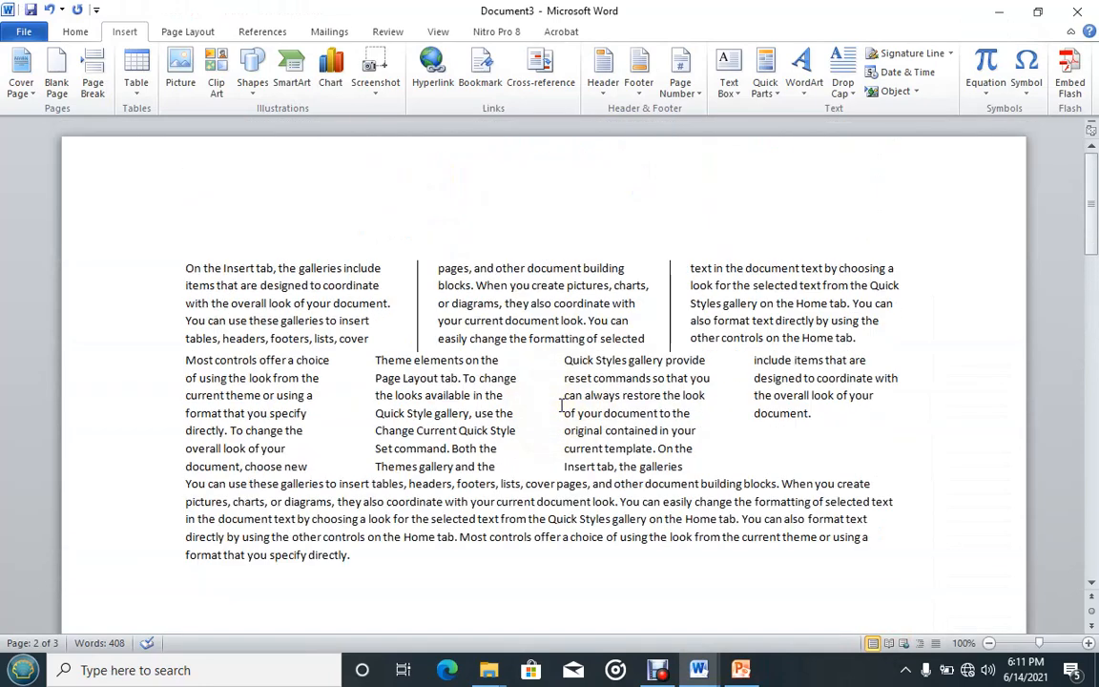